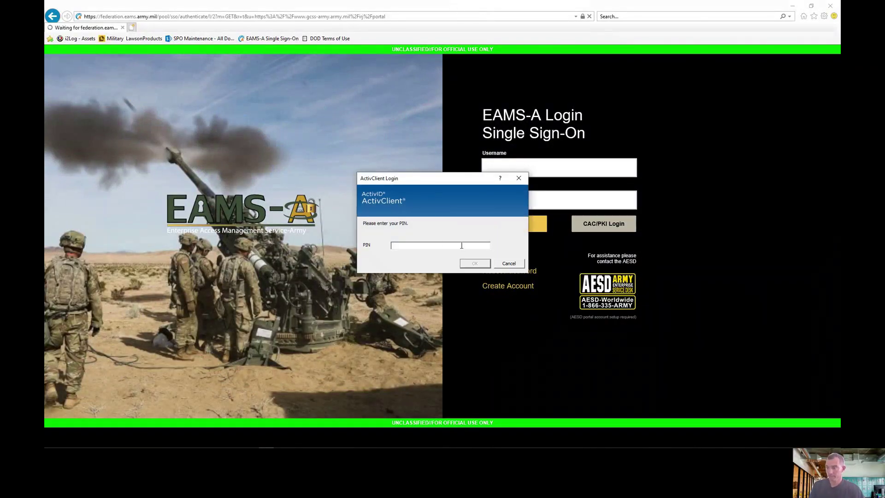
Step: Sign in to the GCSS-Army portal with the PIN, accept the notices, and launch the WIN GUI session
text(******)
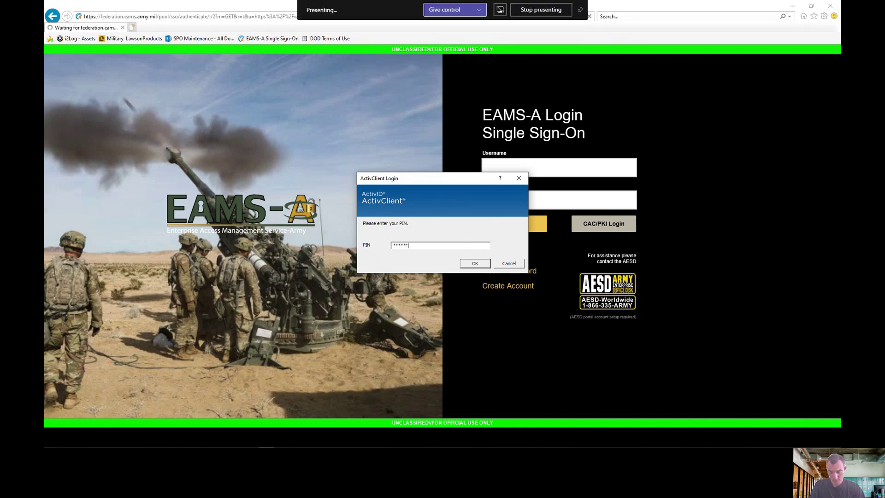
key(Return)
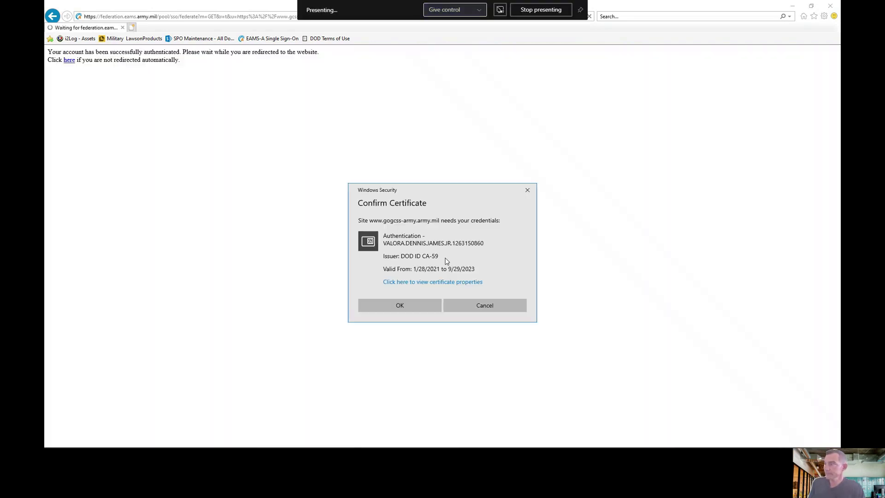
click(399, 305)
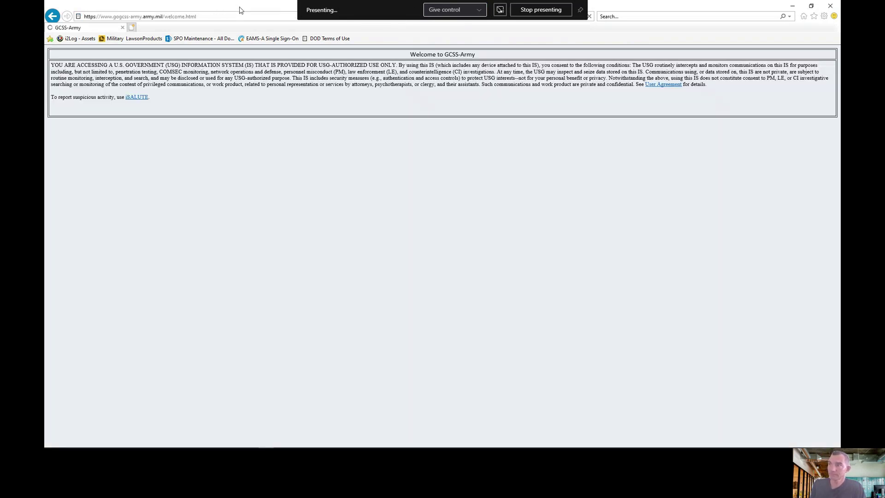
click(360, 169)
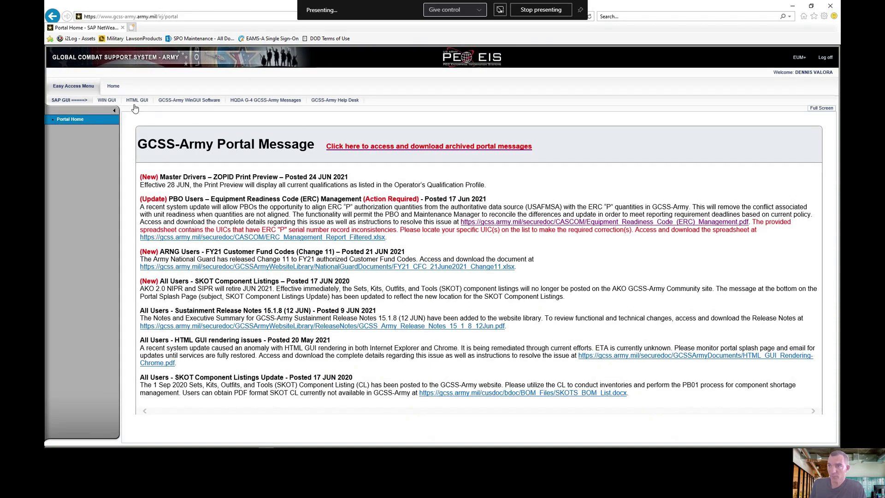
click(109, 105)
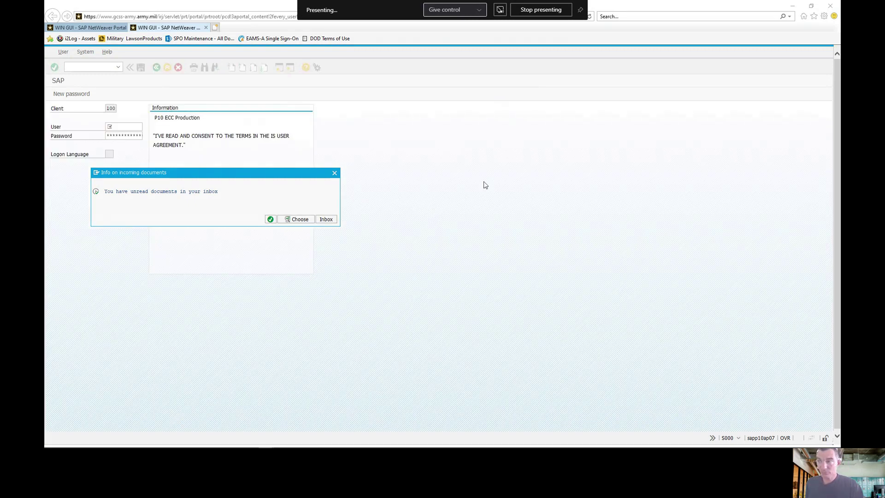
click(271, 219)
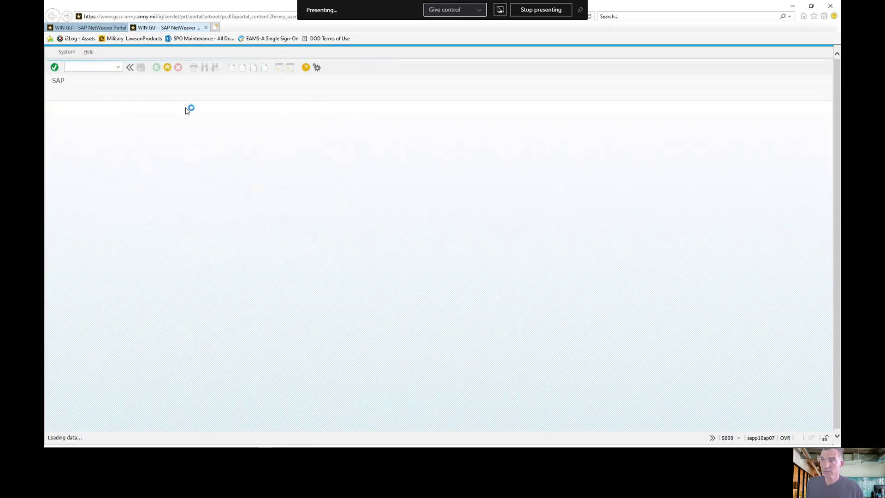
Step: Run ZCON1 for the previously used MRP Area to list plant 2000's forecasting requirements
text(Z)
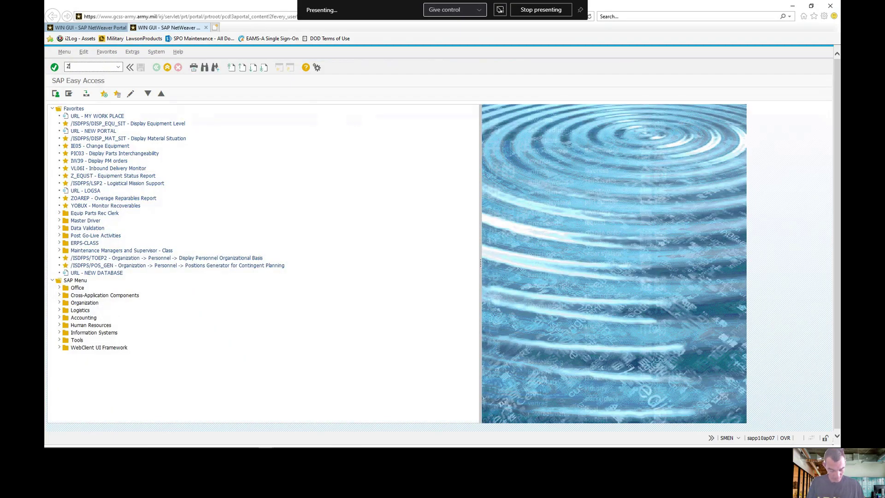
text(CON1)
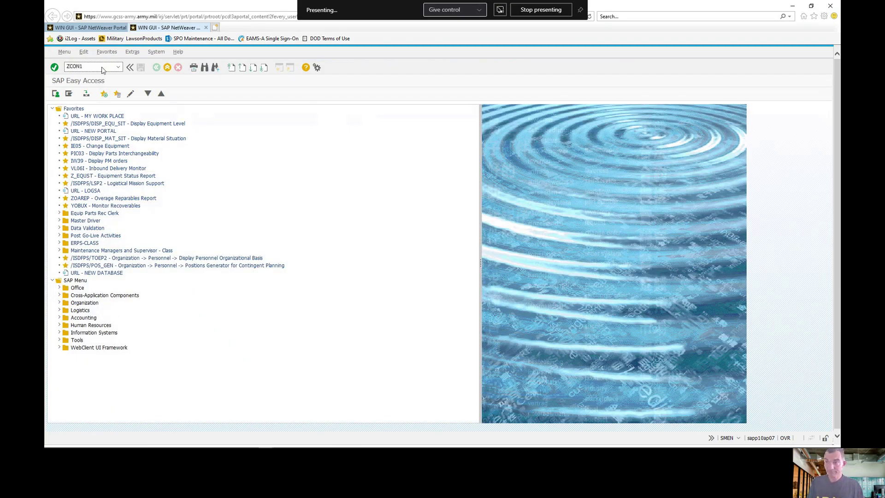
key(Return)
click(110, 118)
click(120, 129)
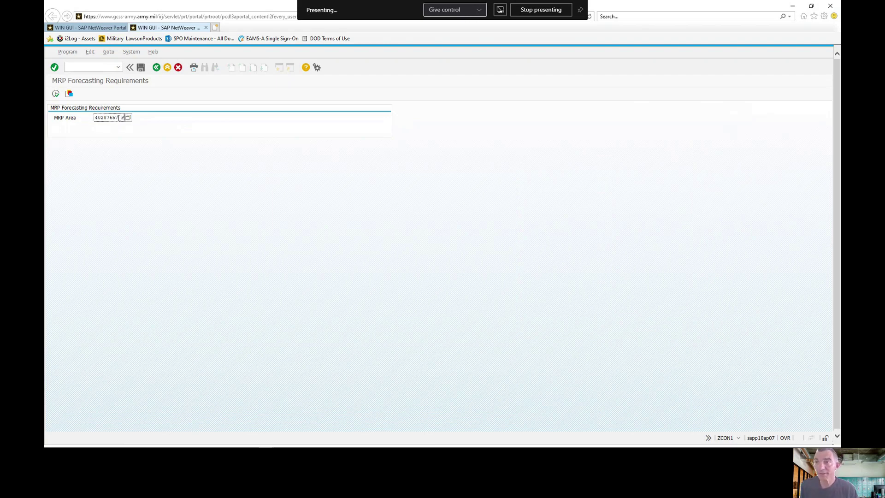
click(56, 94)
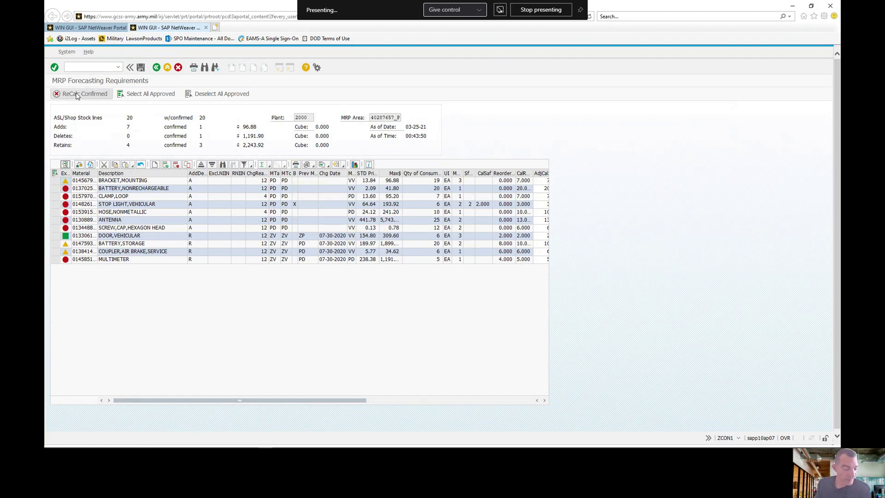
click(77, 94)
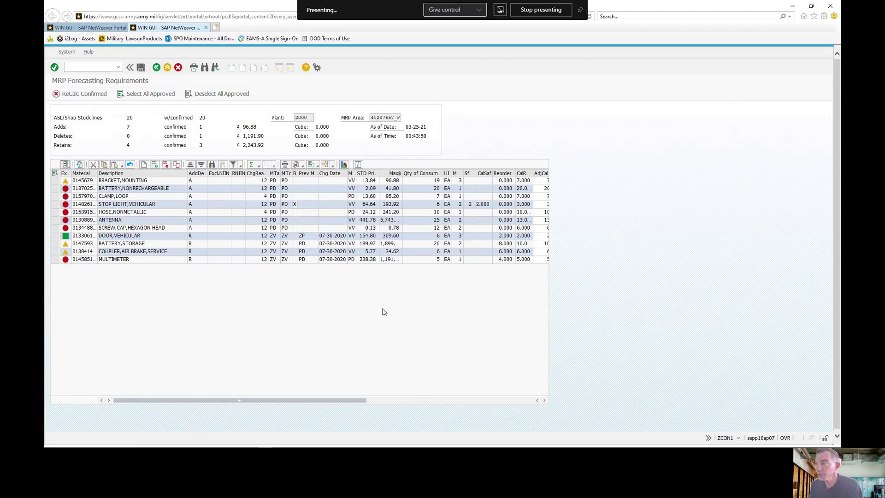
Step: Apply the saved /PM_ZCON1 layout to the forecasting requirements list
click(333, 167)
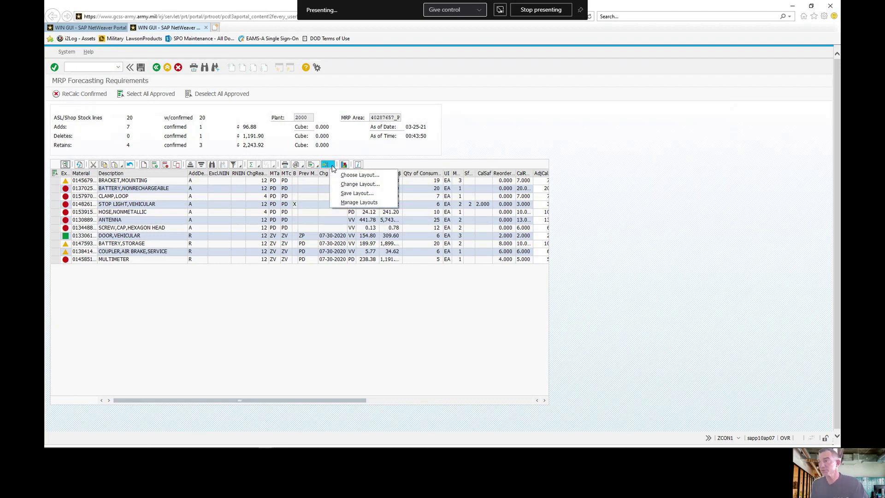
click(360, 175)
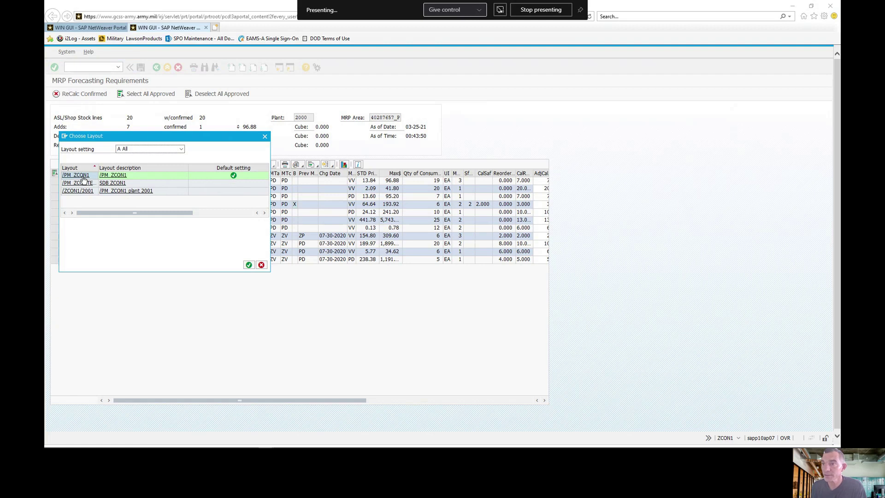
click(249, 266)
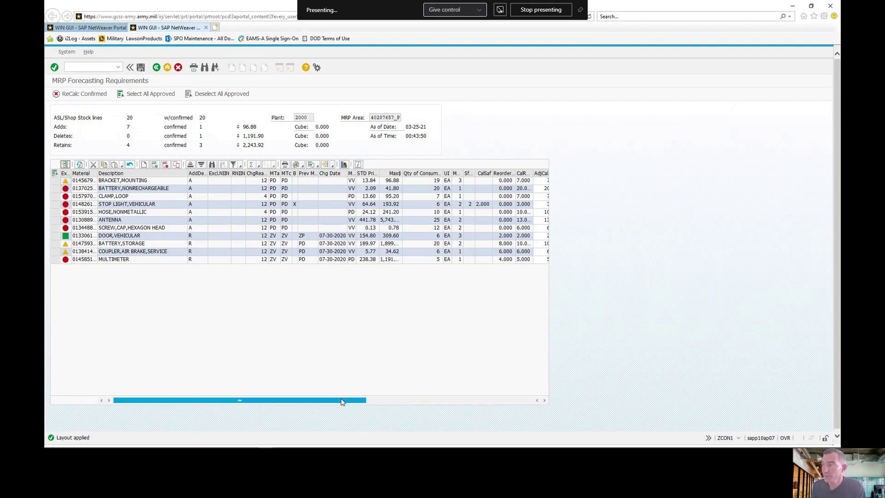
drag(341, 399, 420, 409)
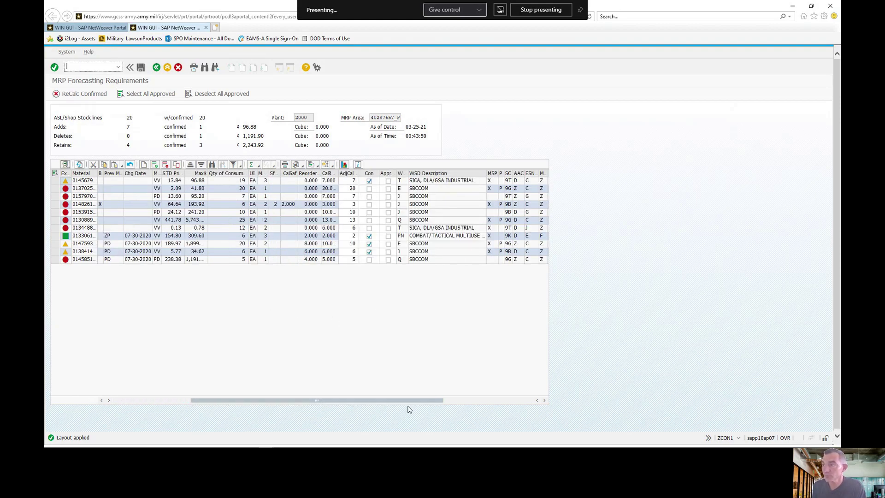
Step: Scroll across the grid and autofit the AddDelRet column so its full heading shows
drag(425, 399, 475, 398)
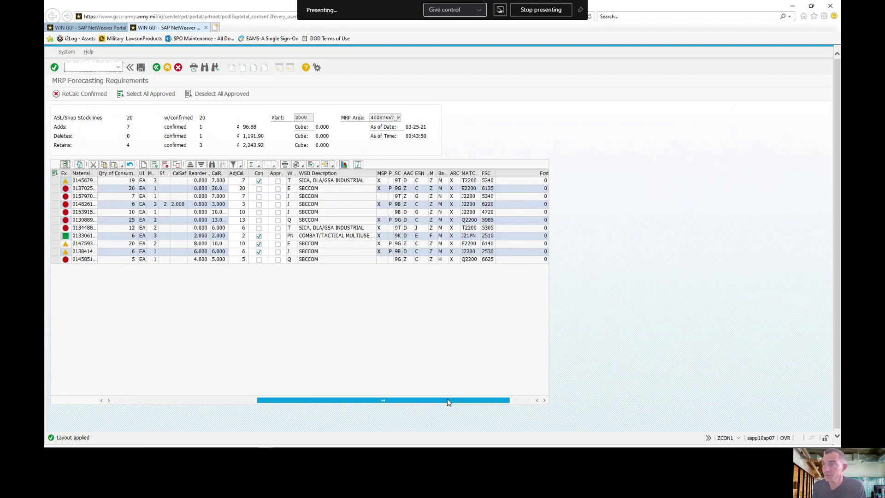
drag(447, 402, 264, 391)
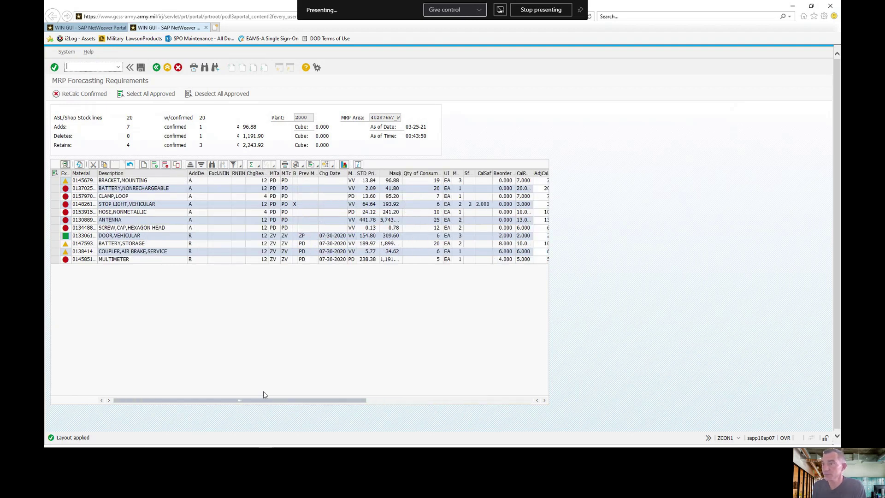
double_click(206, 173)
click(199, 174)
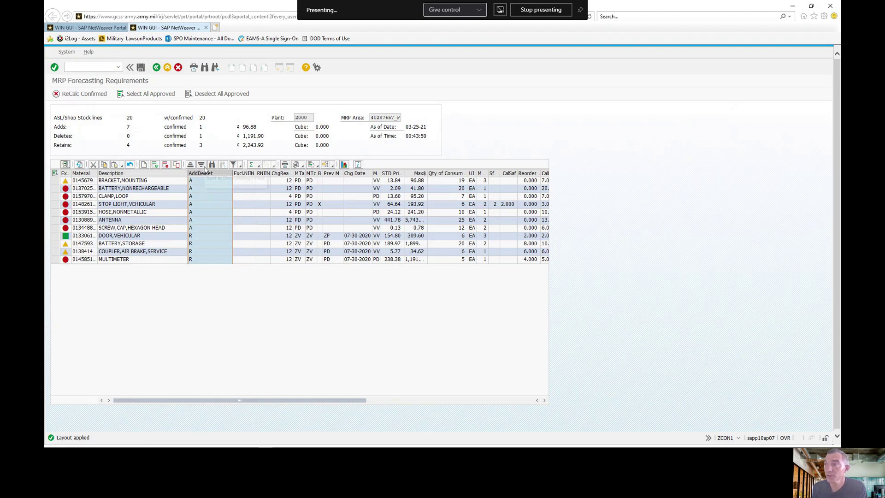
click(241, 166)
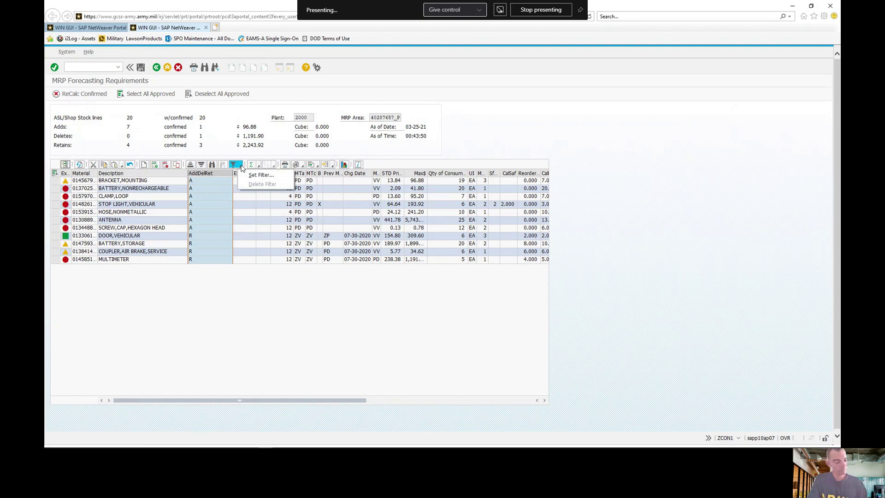
Step: Set a filter on the AddDelRet column for the value R
click(257, 176)
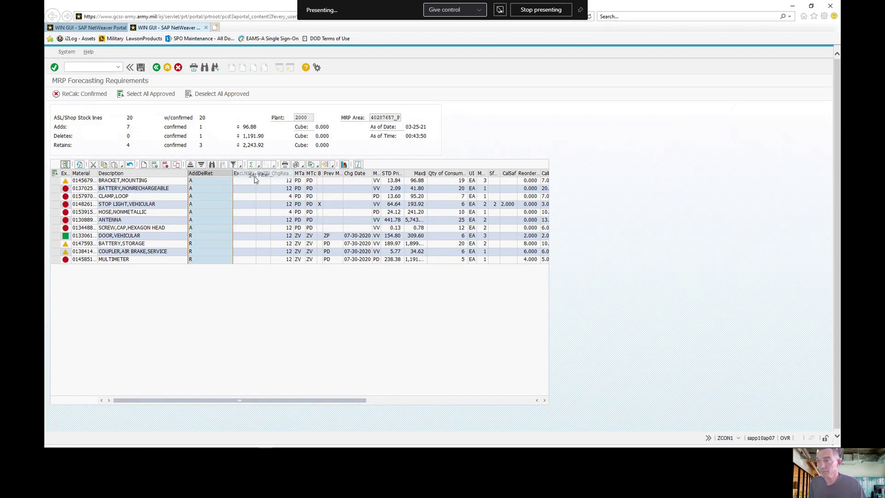
text(R)
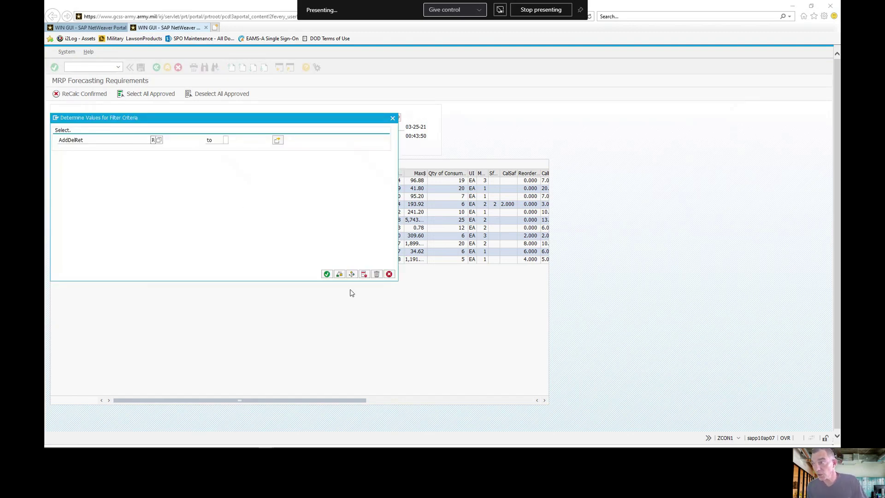
click(328, 274)
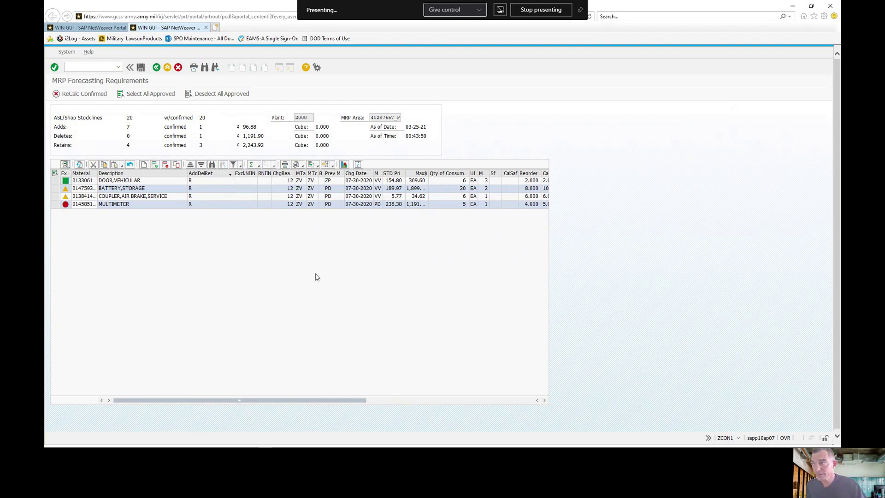
Step: In the SSLHD04012021 workbook, filter the AddDelRet column to show only R rows
mouse_move(284, 442)
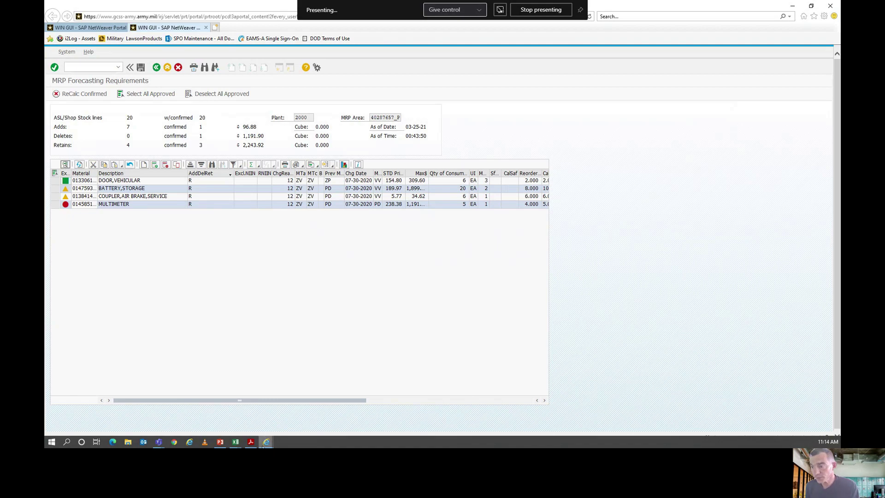
mouse_move(237, 444)
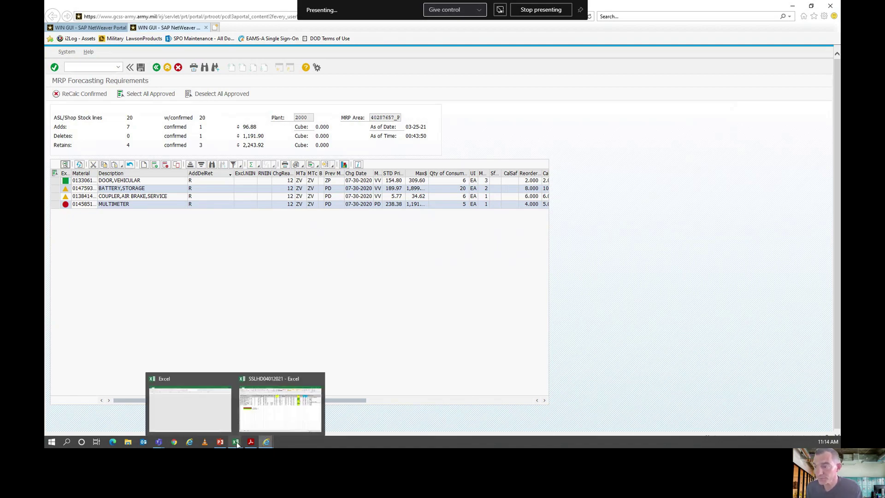
click(273, 381)
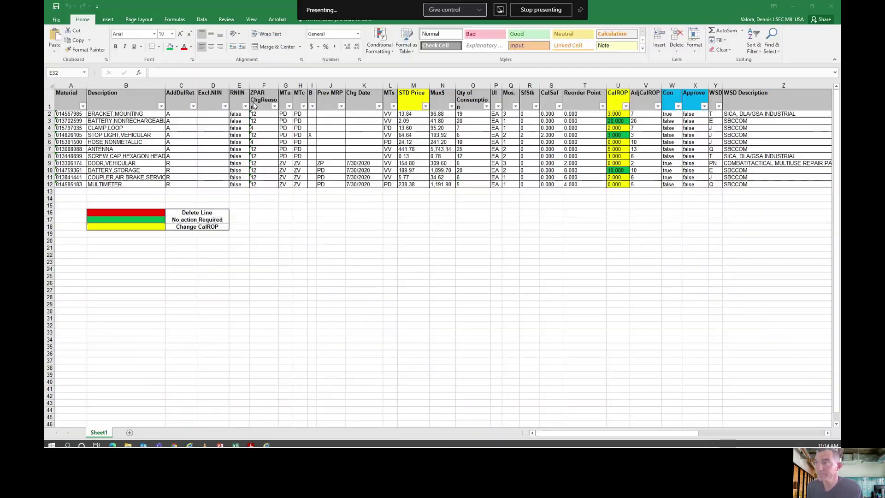
click(502, 261)
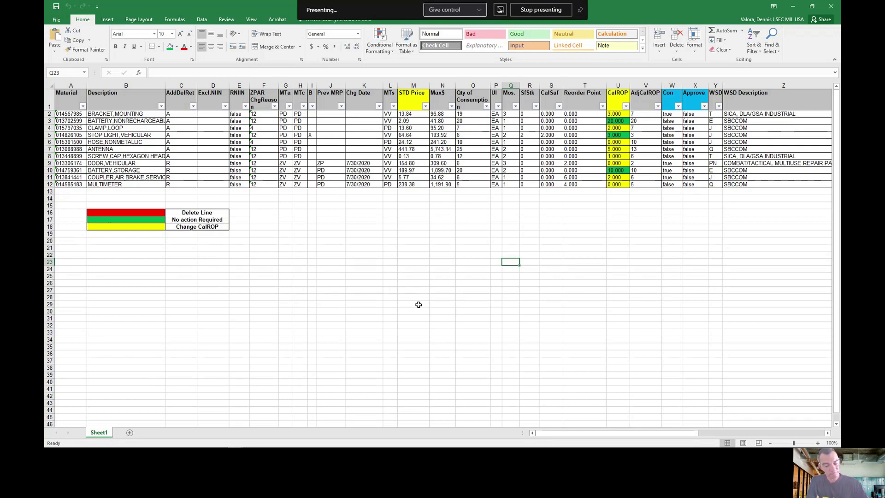
click(319, 247)
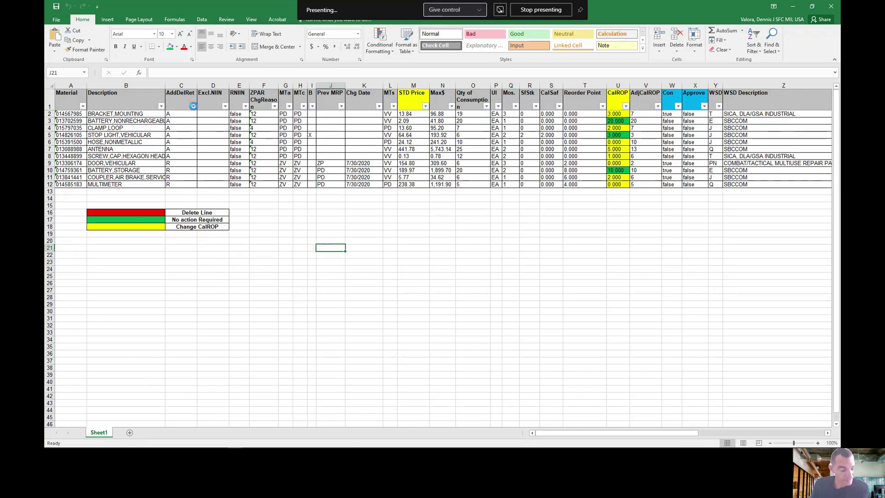
click(194, 107)
click(111, 186)
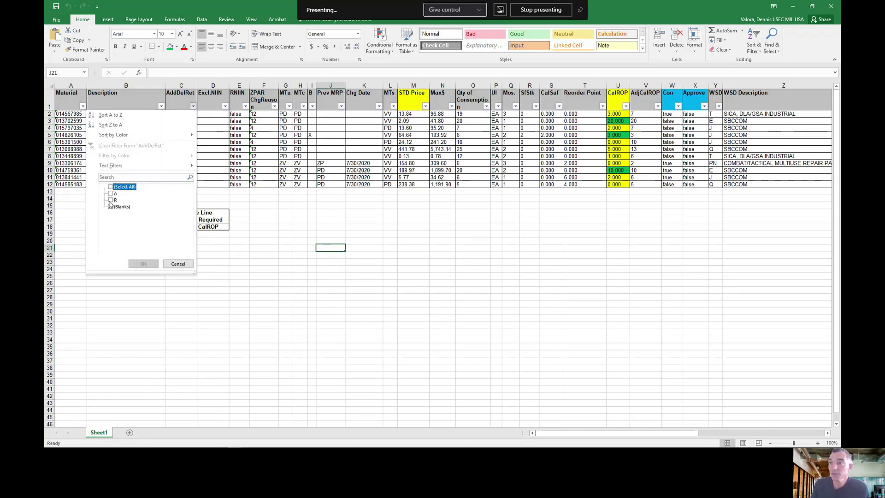
click(110, 199)
click(144, 263)
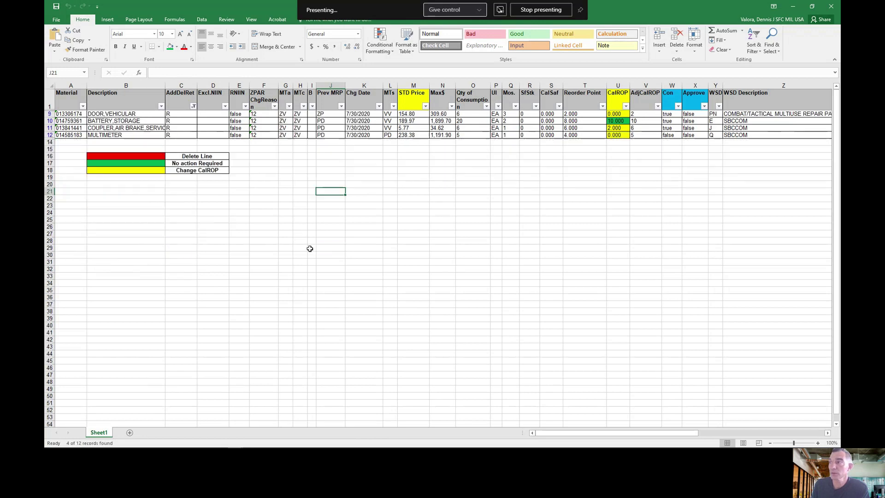
Step: Copy the four CalROP values in U9:U12
click(432, 204)
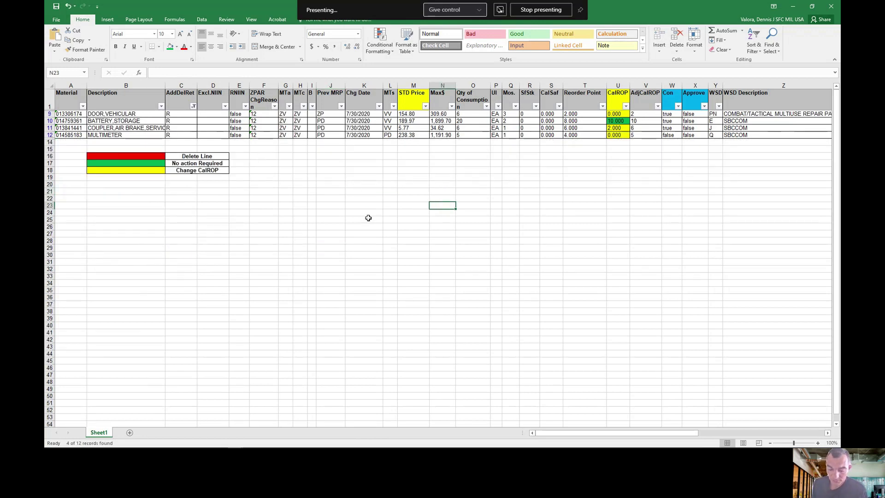
click(557, 198)
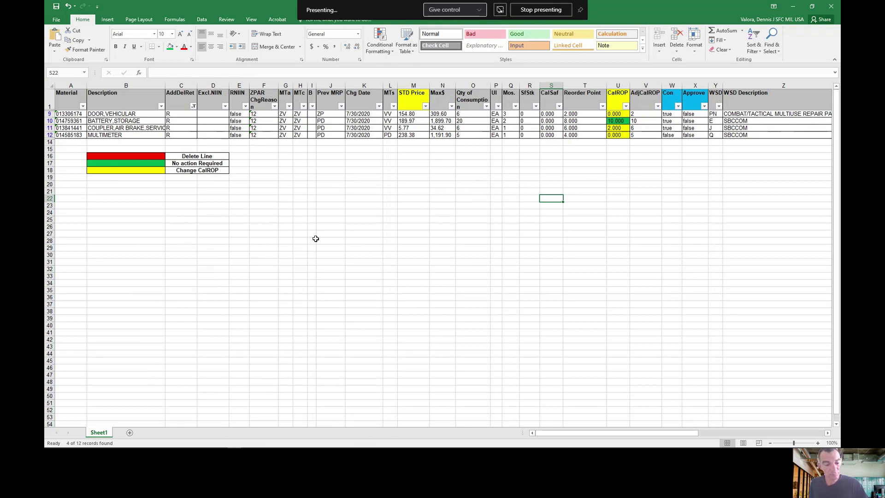
click(647, 171)
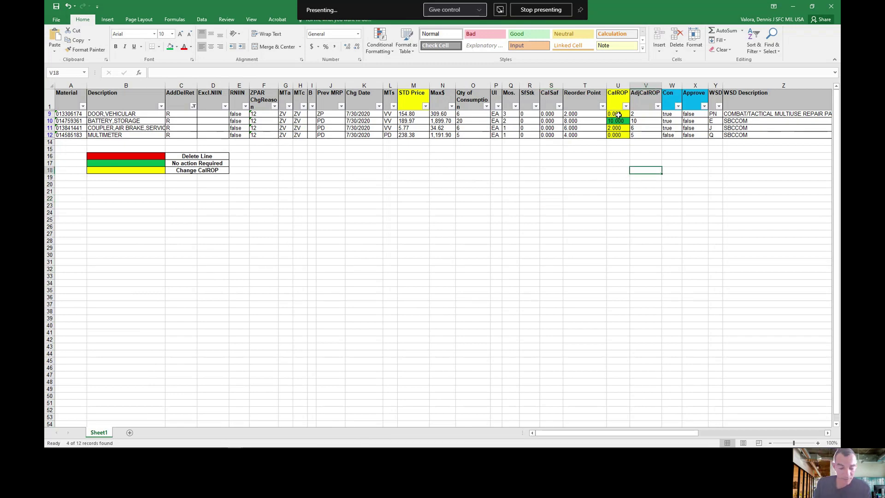
click(618, 114)
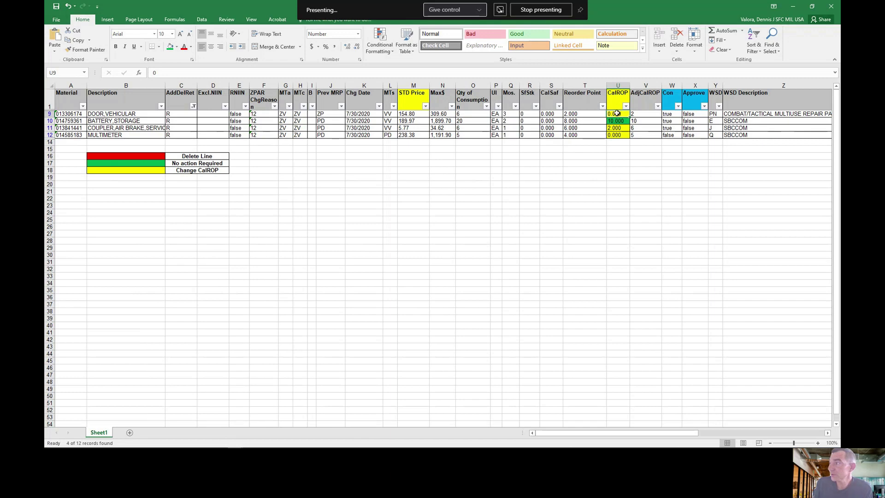
drag(617, 114, 616, 135)
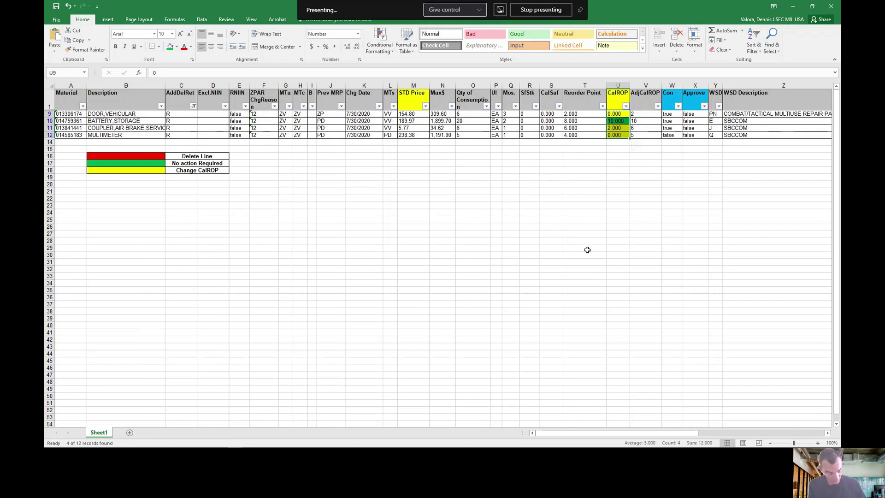
key(ctrl+c)
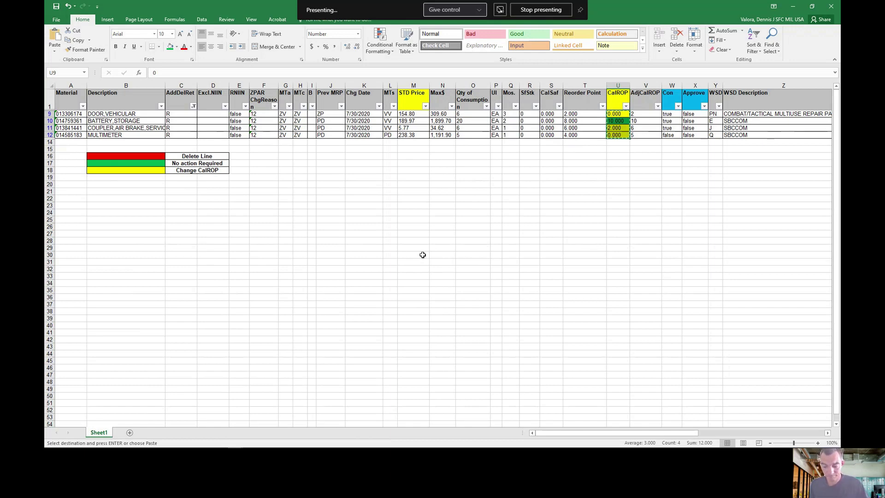
Step: Paste the copied CalROP values into the SAP grid's AdjCalROP column, clearing the mistyped entry
click(793, 7)
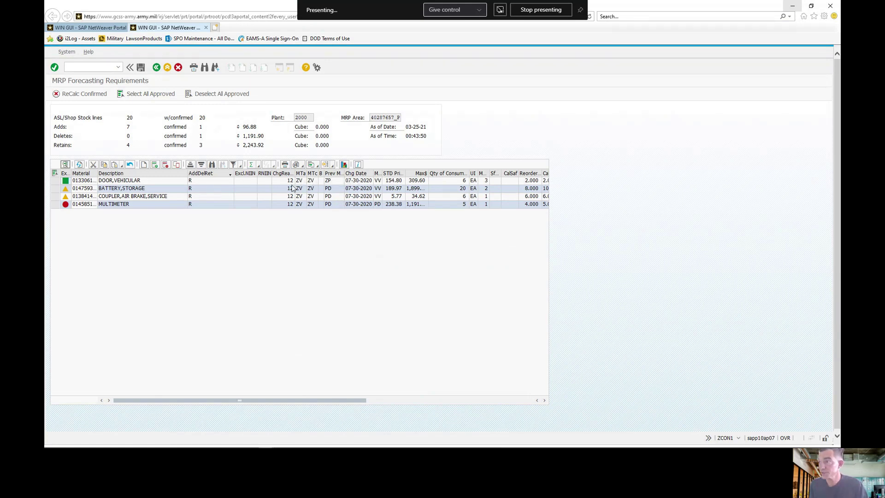
drag(338, 400, 388, 411)
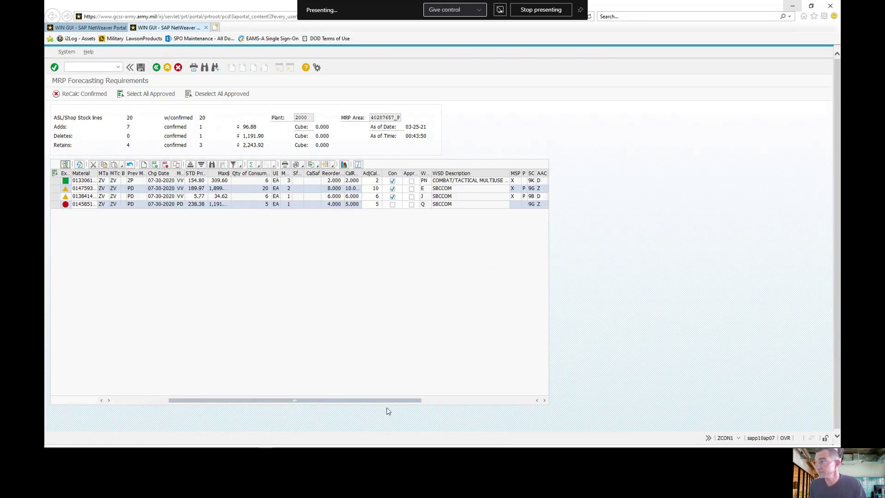
click(377, 181)
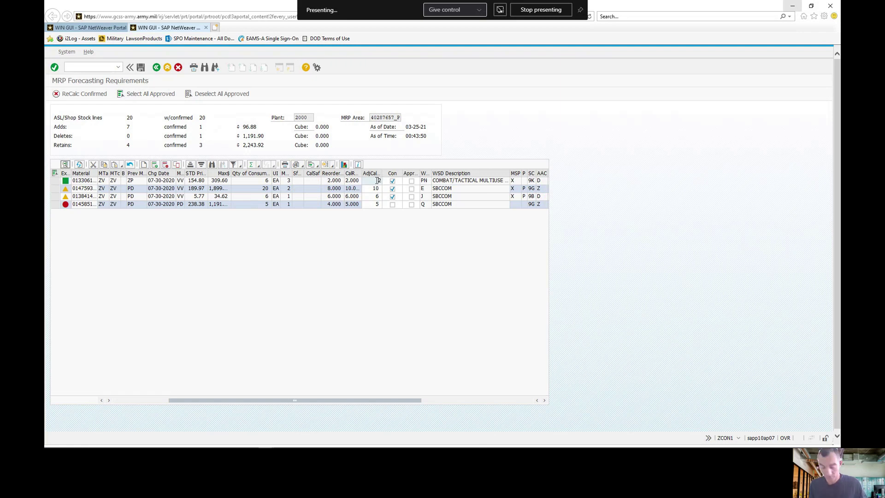
text(10)
double_click(378, 181)
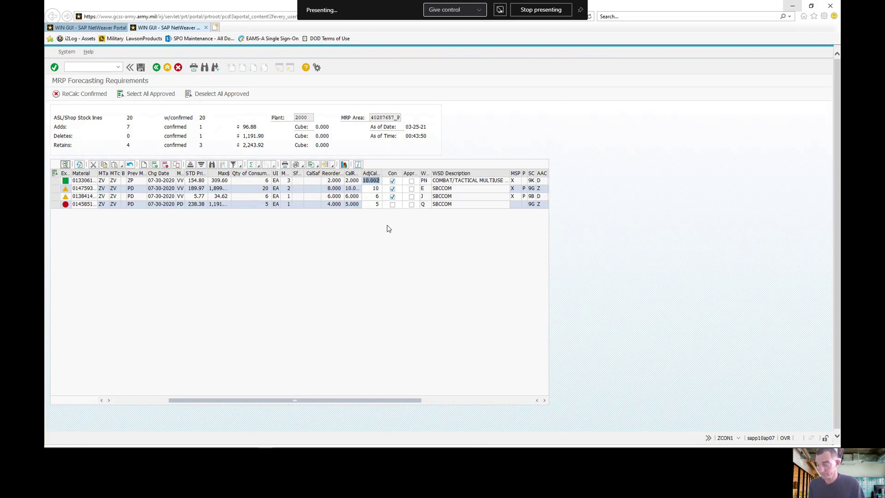
key(BackSpace)
click(370, 173)
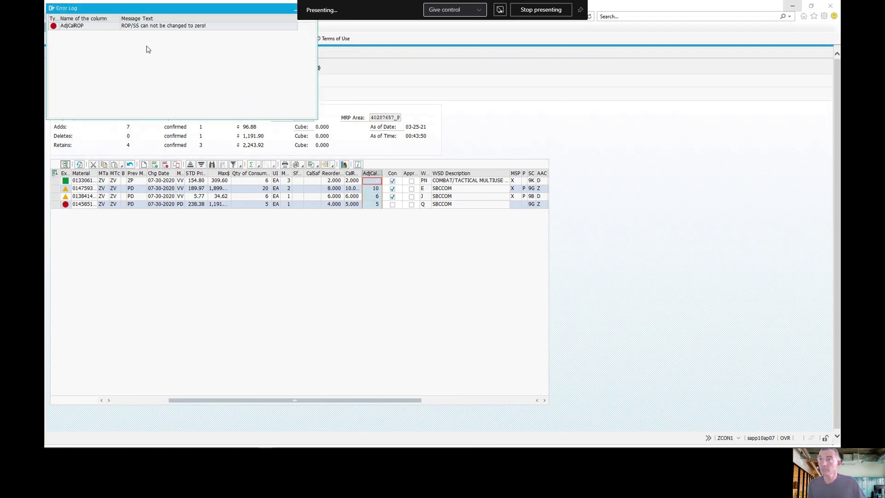
click(236, 37)
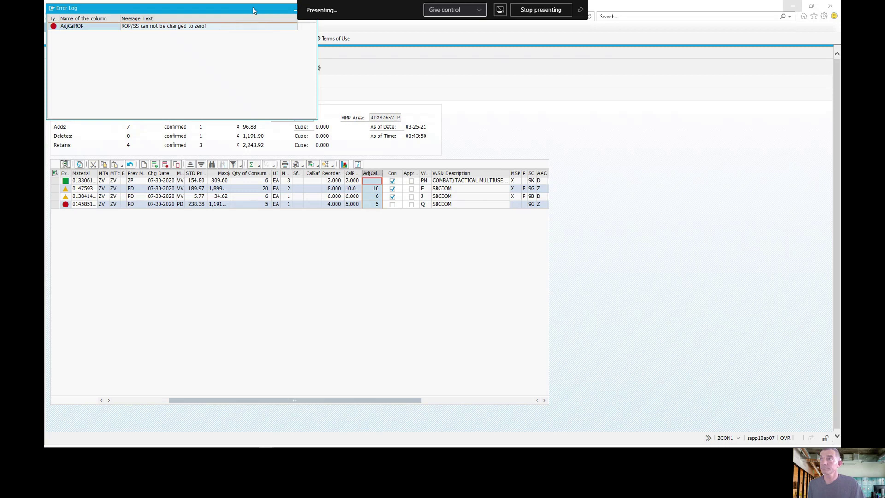
drag(252, 7, 459, 85)
click(518, 87)
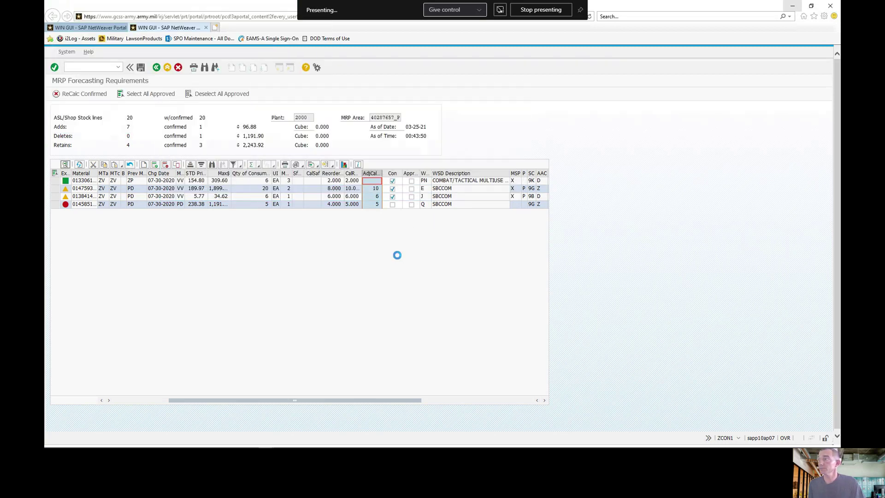
click(375, 181)
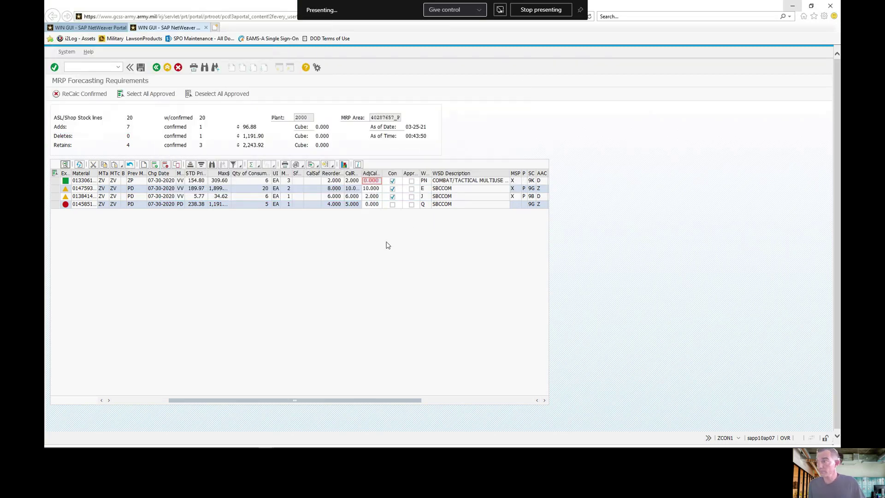
key(Return)
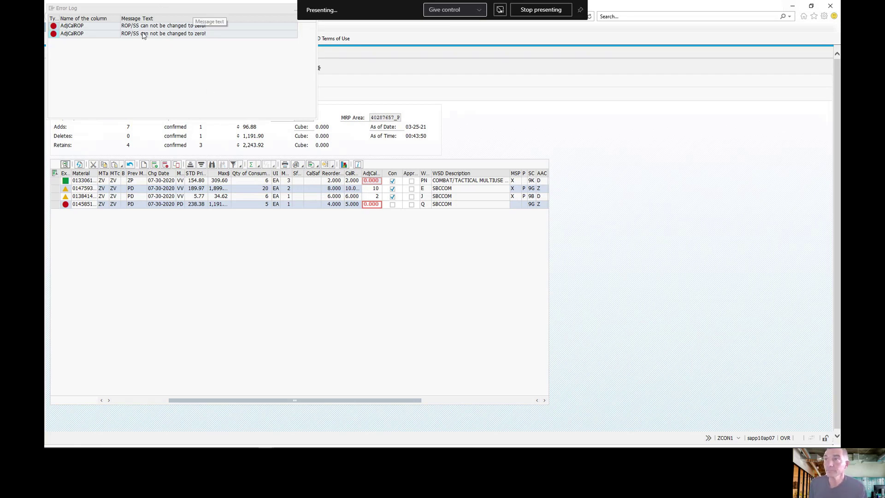
Step: Replace the rejected zeros in rows 1 and 4 with 1 and confirm the MULTIMETER line
click(187, 27)
drag(283, 11, 698, 36)
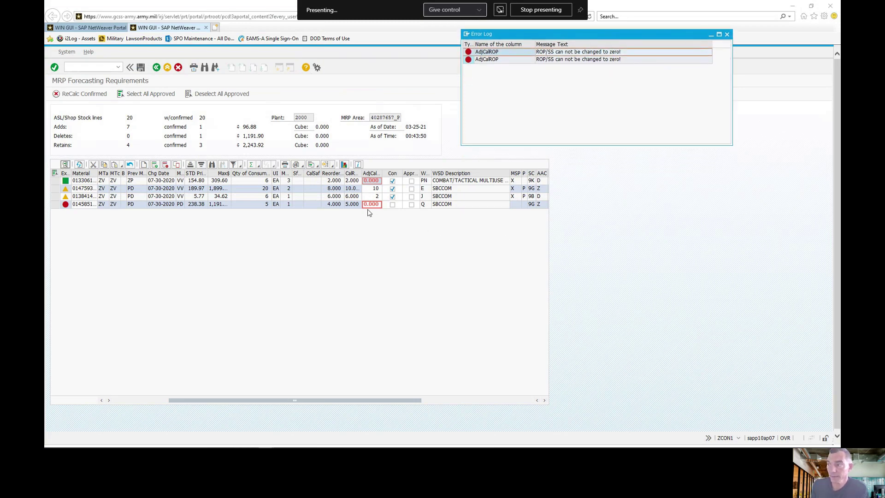
click(378, 180)
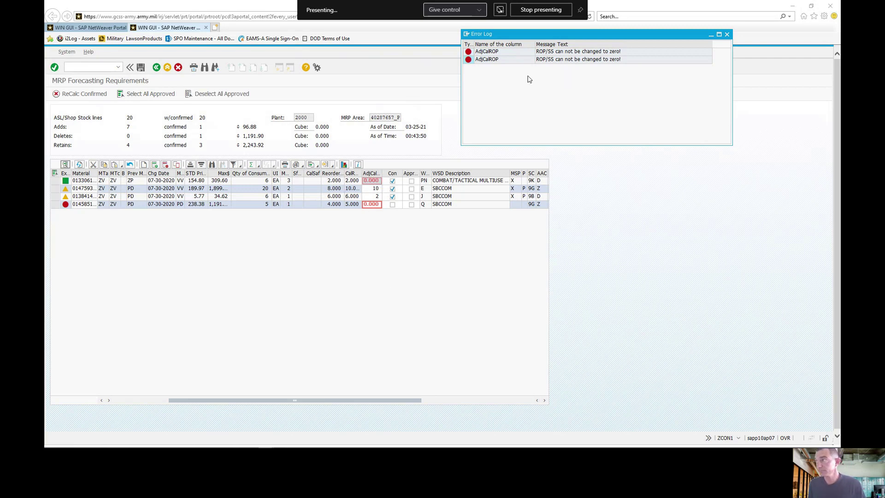
click(728, 34)
click(379, 181)
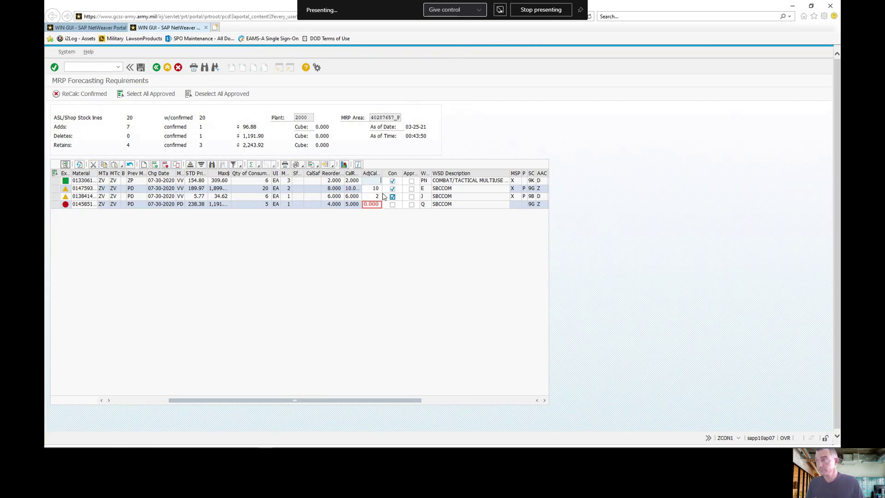
text(1)
key(Return)
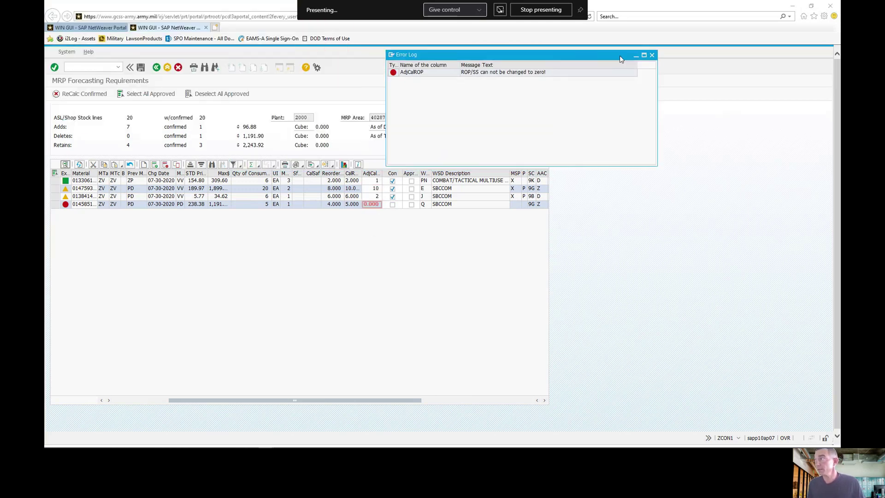
click(652, 55)
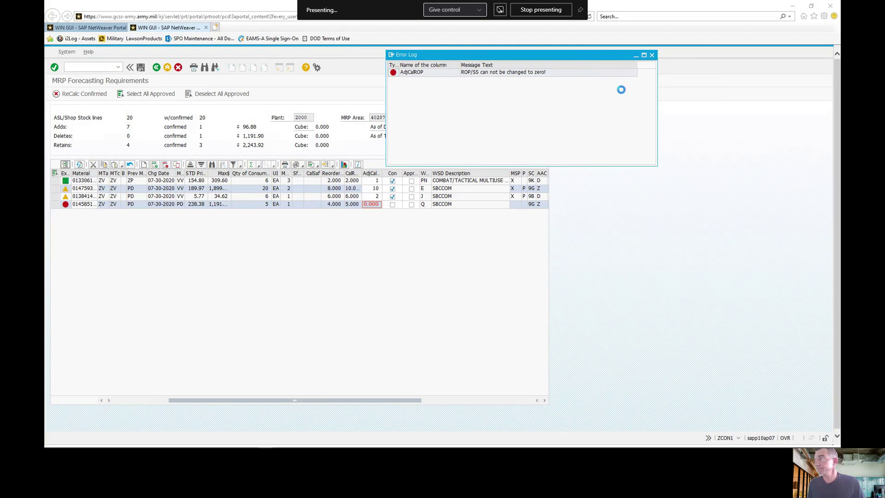
click(379, 206)
text(1)
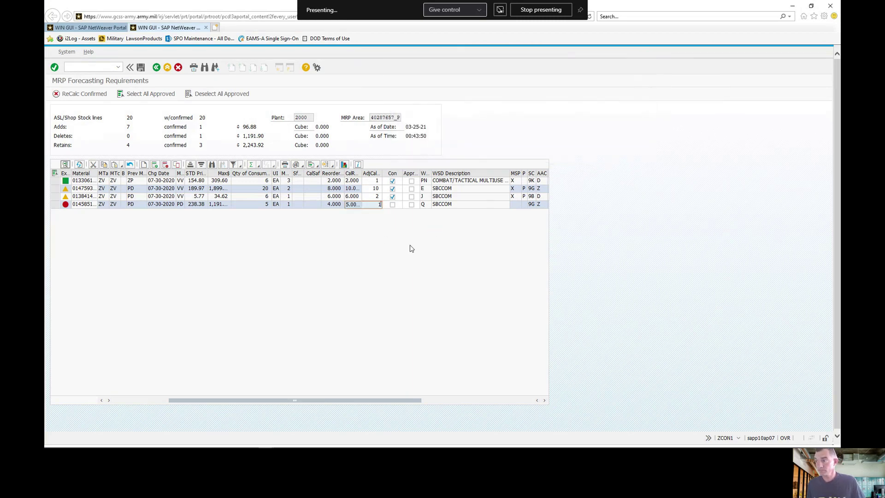
click(393, 205)
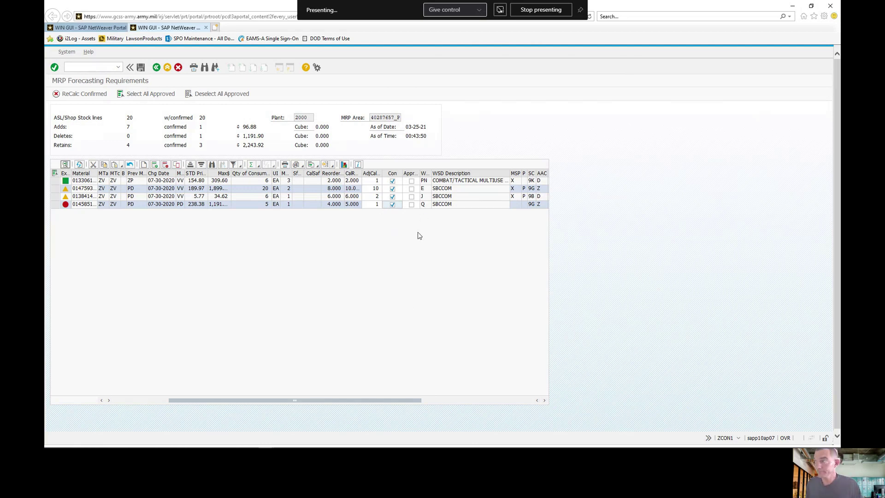
Step: Confirm the BATTERY,STORAGE and COUPLER,AIR BRAKE lines, then execute, inserting 3 retain records
click(411, 188)
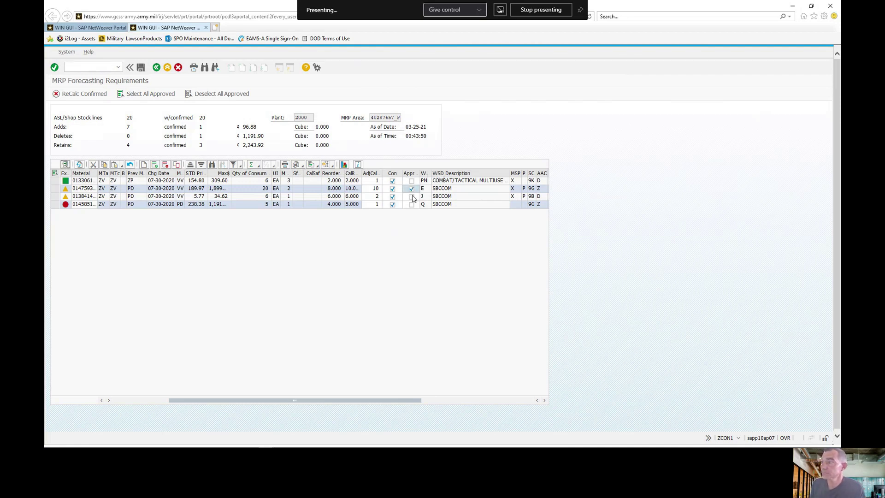
click(412, 196)
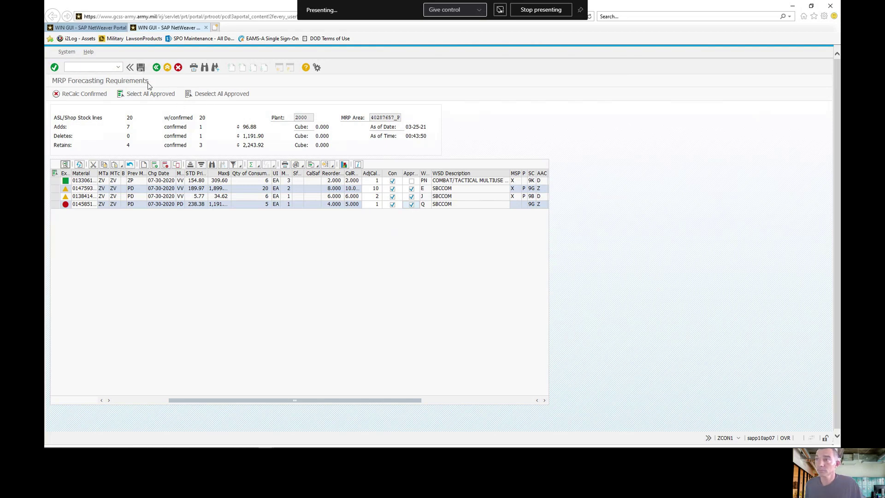
click(141, 68)
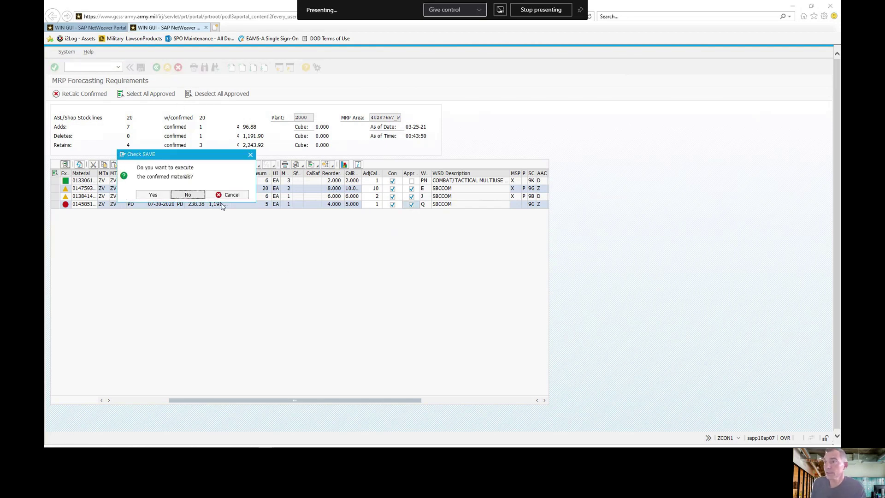
click(163, 196)
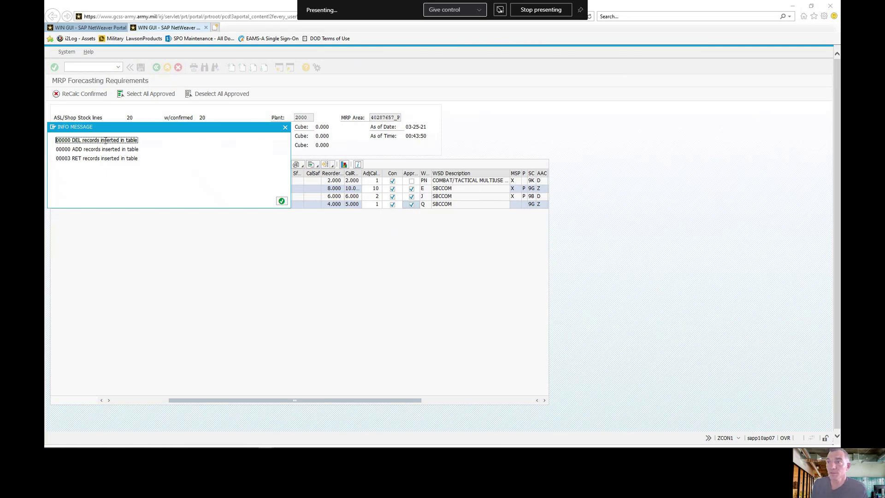
click(282, 201)
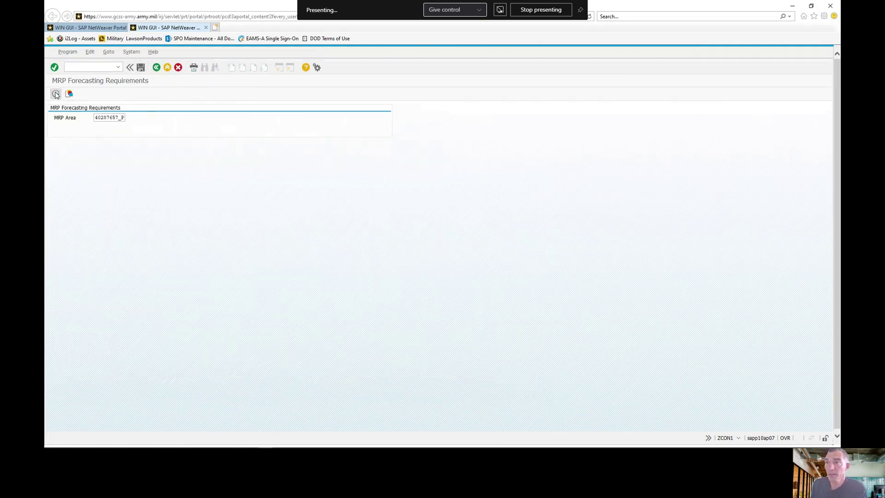
Step: Run the forecast report and filter the AddDelRet column to value A
click(56, 94)
click(59, 146)
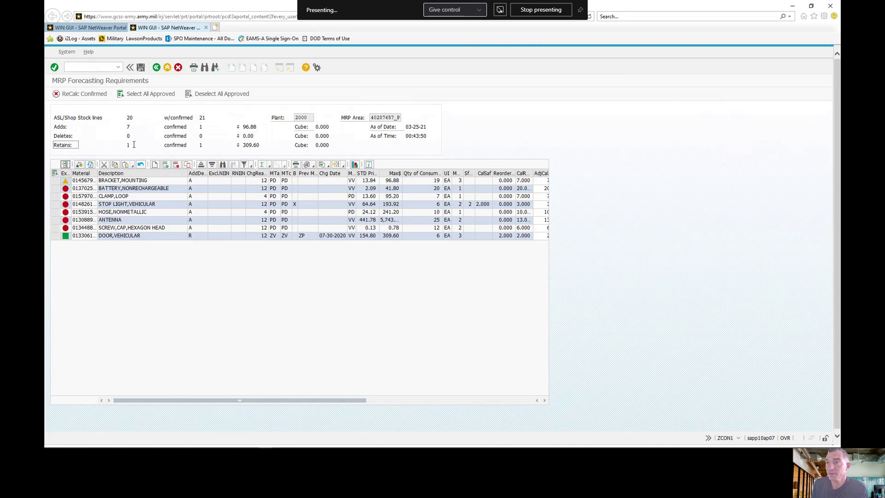
click(197, 174)
right_click(197, 175)
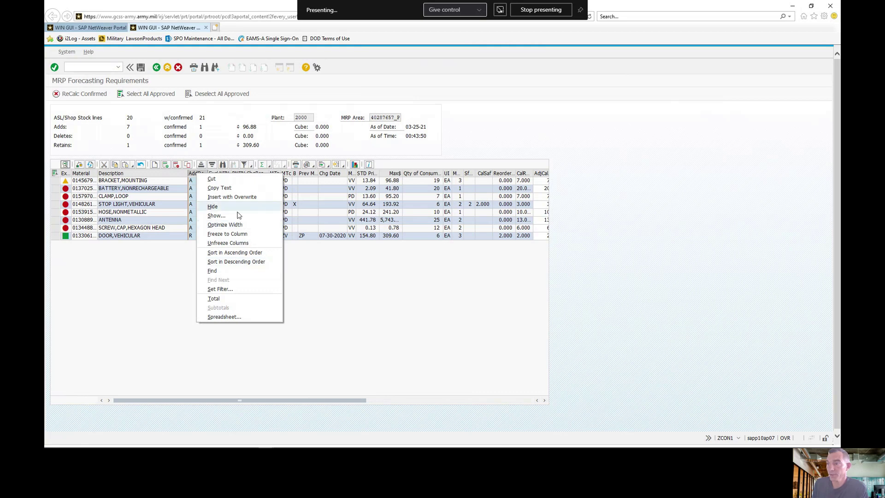
click(184, 185)
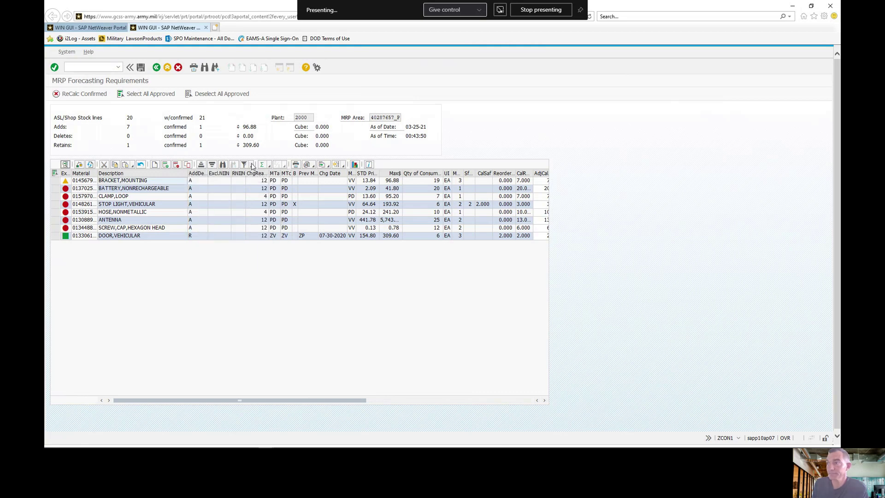
click(251, 166)
click(260, 175)
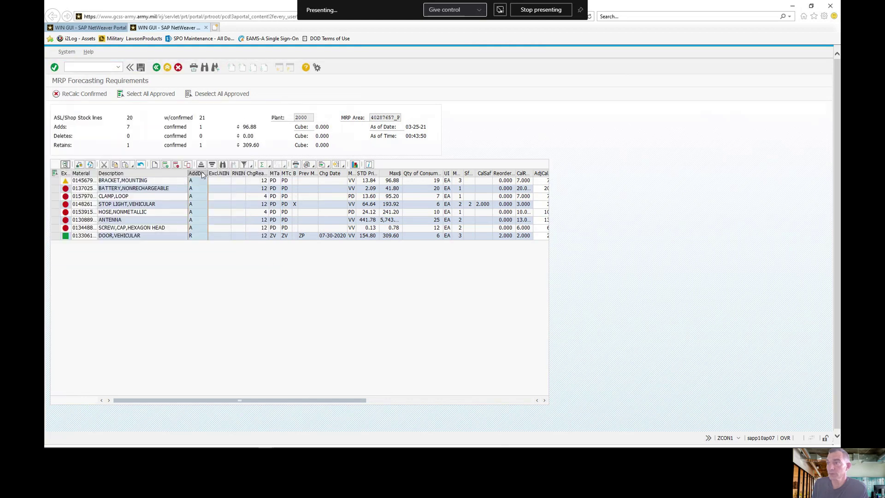
click(251, 166)
click(260, 175)
click(158, 140)
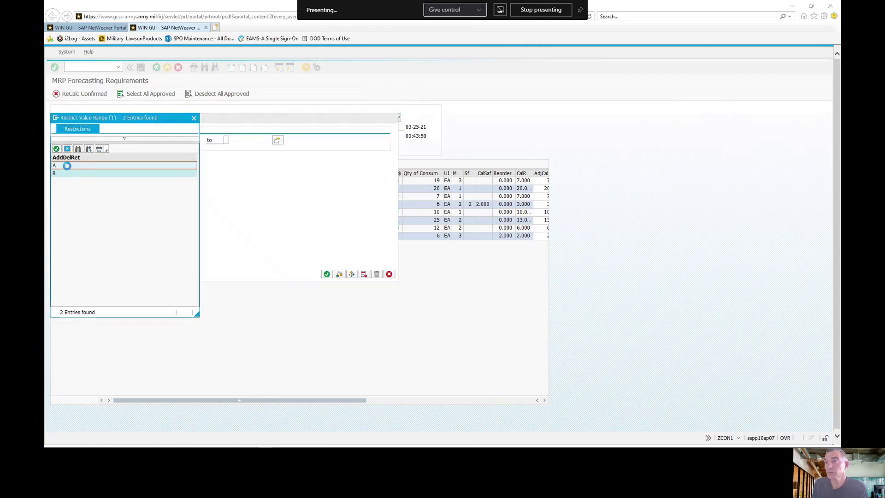
double_click(67, 170)
click(327, 274)
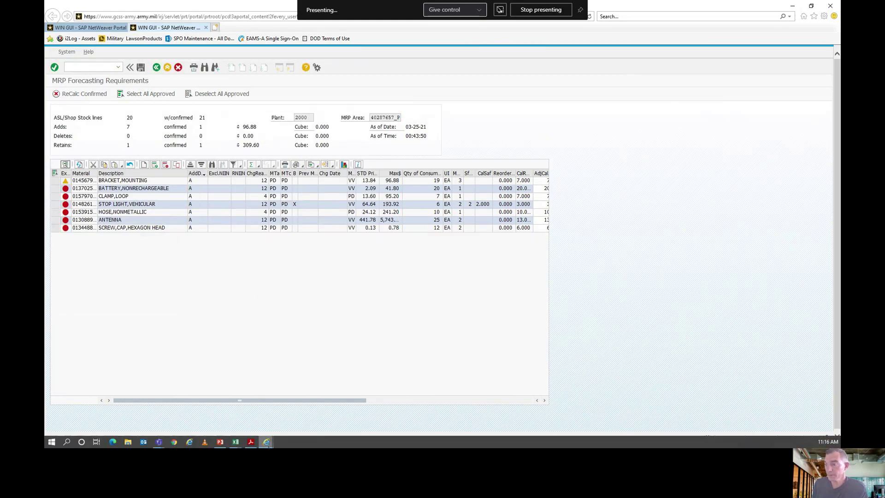
Step: Bring the Excel workbook back in front
mouse_move(235, 441)
click(280, 398)
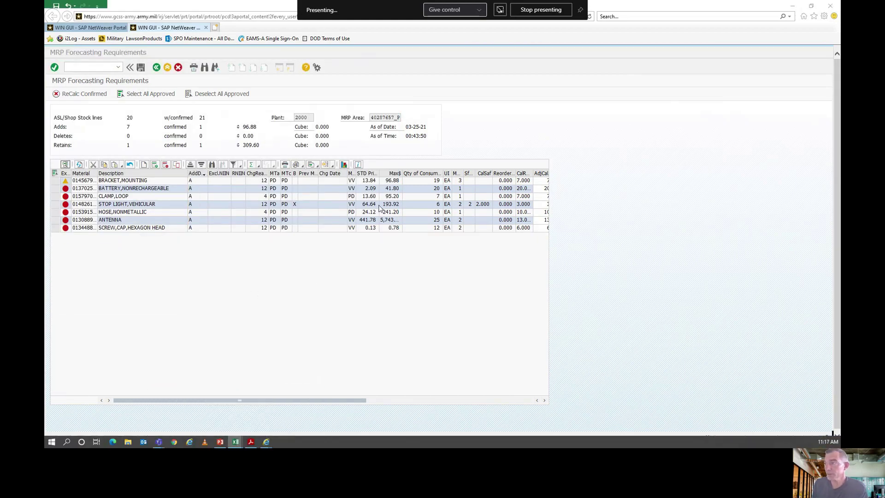
click(193, 106)
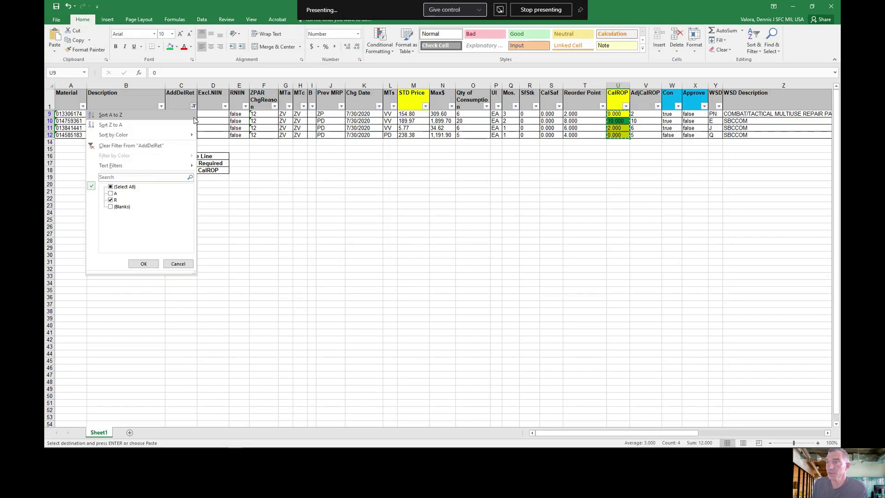
Step: Switch the AddDelRet filter from R to A, showing the seven add rows
click(112, 200)
click(111, 193)
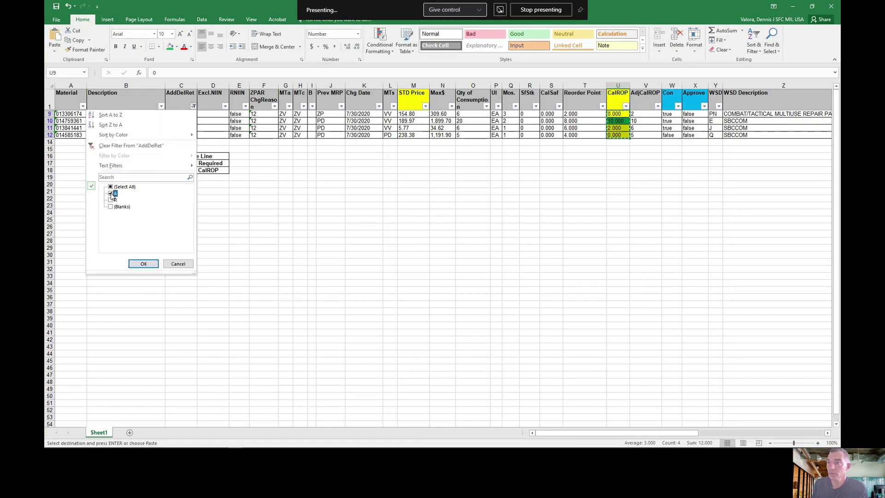
click(144, 264)
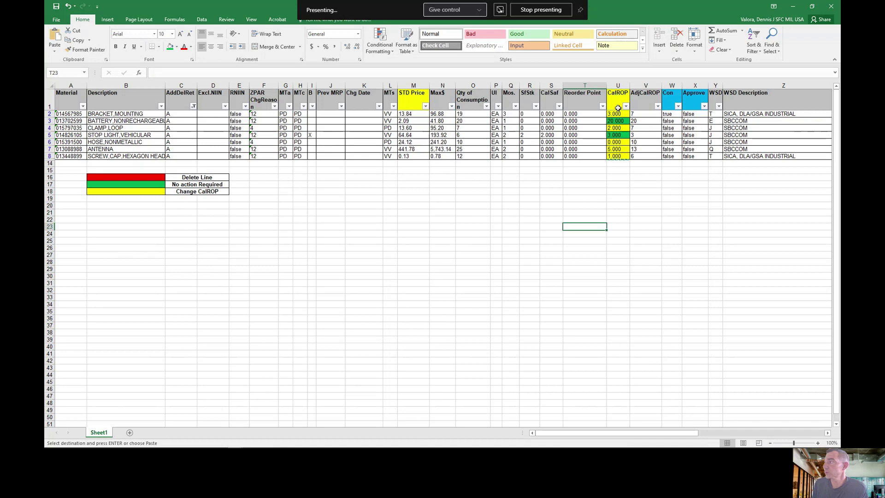
Step: Copy the CalROP values in U2:U8 and minimise Excel
drag(615, 114, 615, 155)
key(ctrl+v)
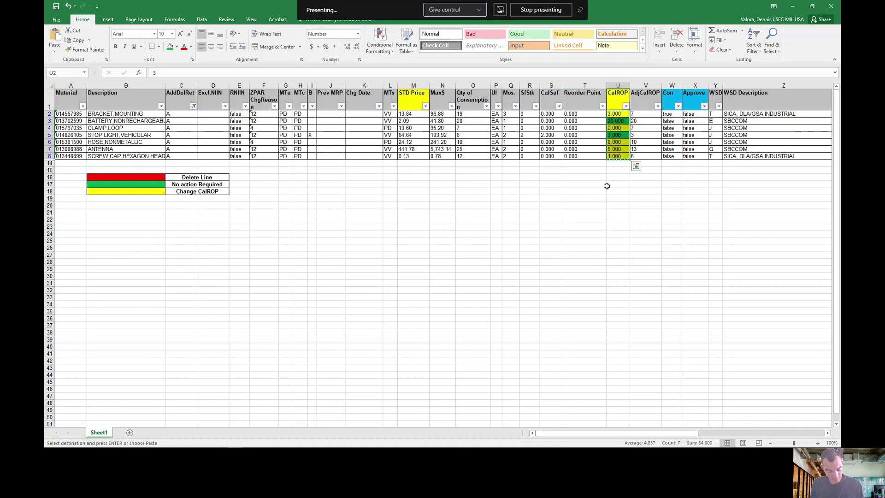
click(414, 212)
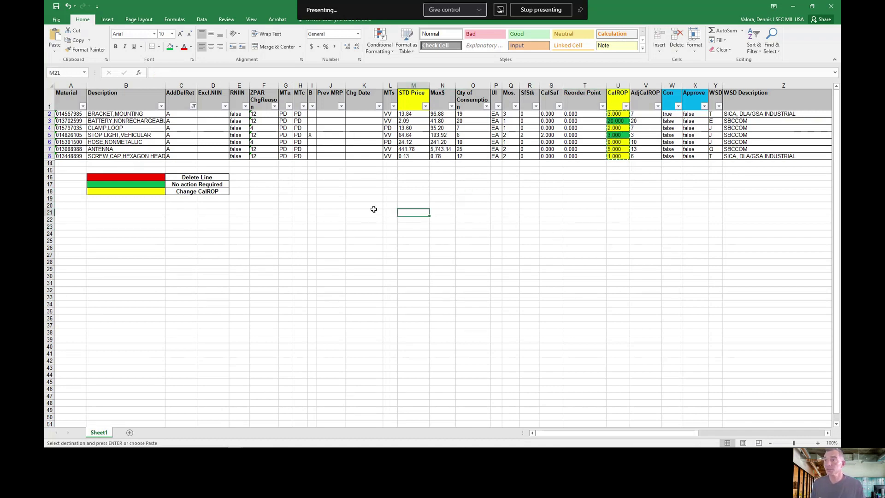
click(793, 10)
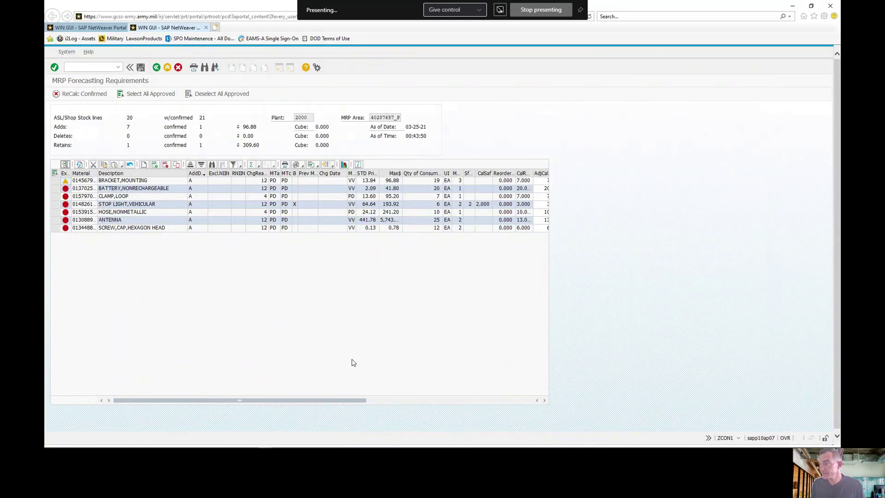
Step: Paste the copied Excel CalROP values into the AdjCalROP column
drag(353, 401, 389, 407)
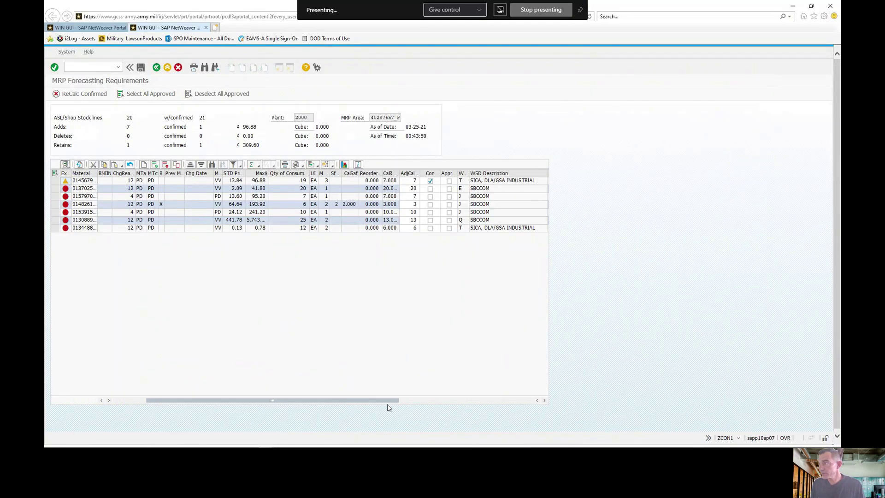
click(396, 174)
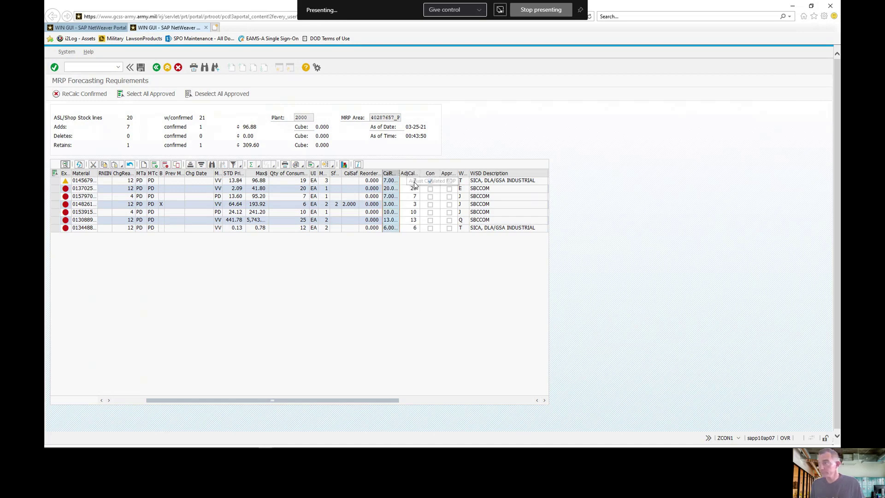
click(414, 173)
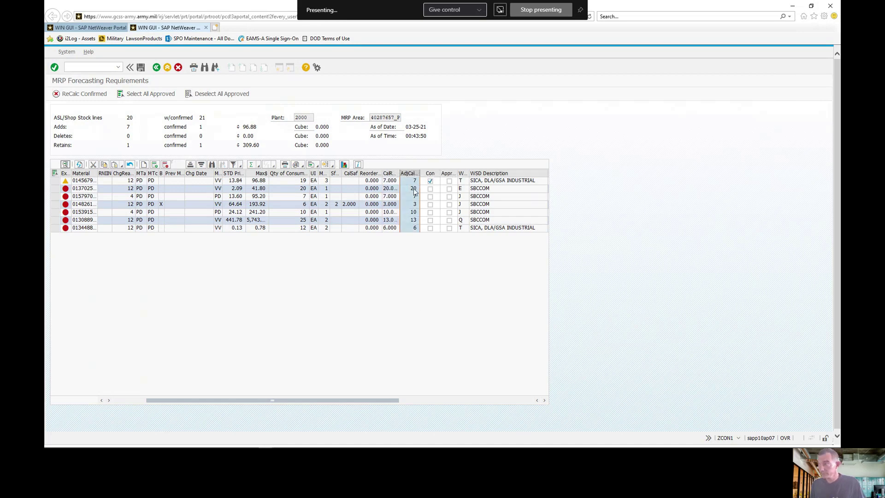
text(3 20 2 3 0 5 1)
Step: Close the Error Log and open the hose line's zero AdjCalROP cell for editing
click(408, 212)
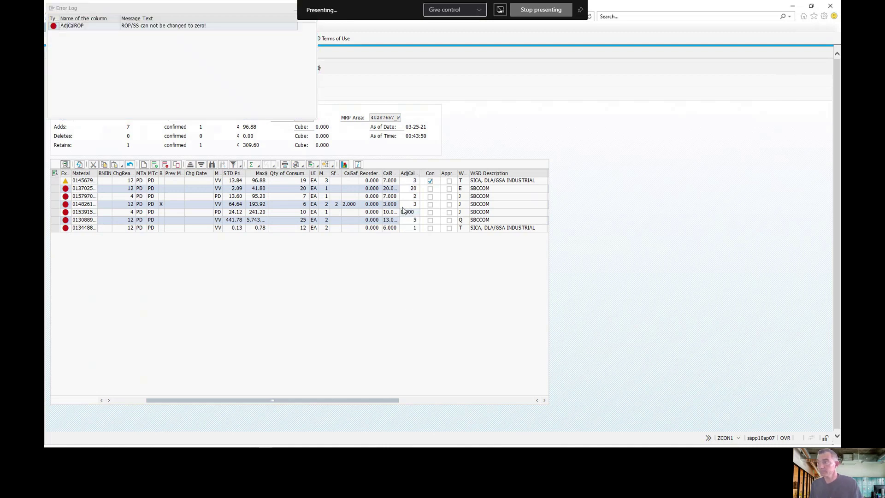
drag(275, 10, 613, 42)
click(649, 41)
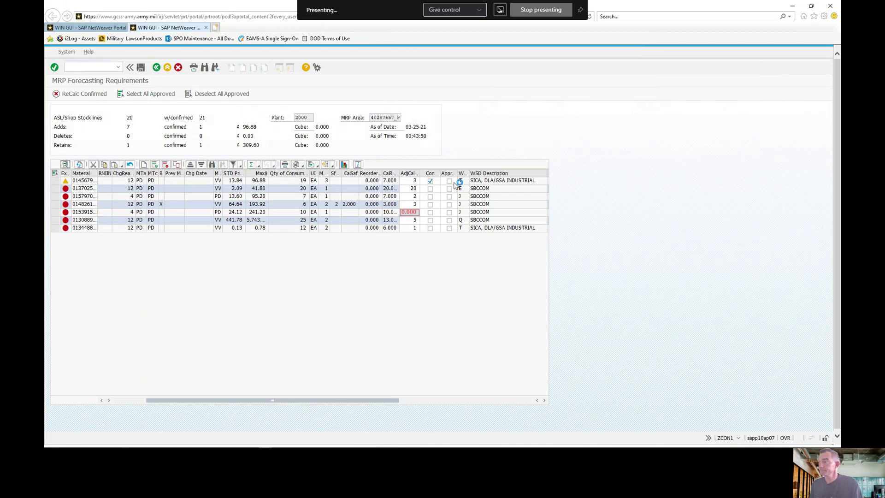
click(418, 212)
Step: Set the hose line's AdjCalROP to 1 and tick Con on all seven lines
text(1)
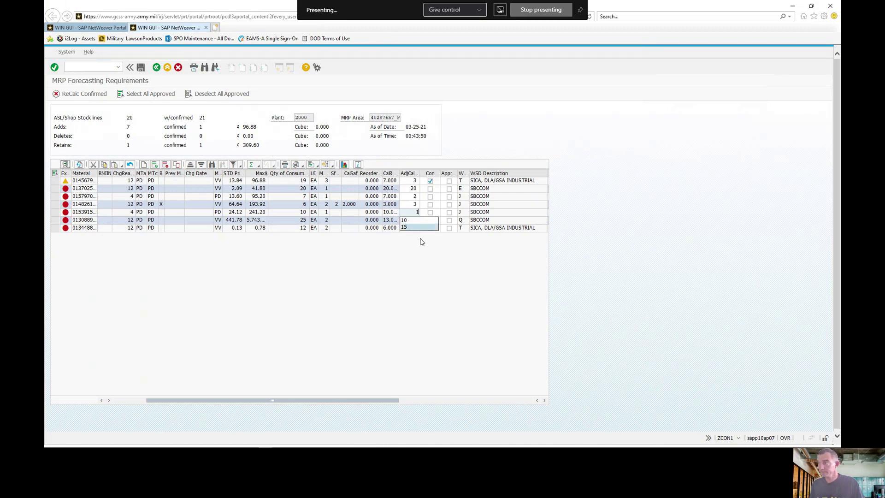
click(431, 191)
click(430, 196)
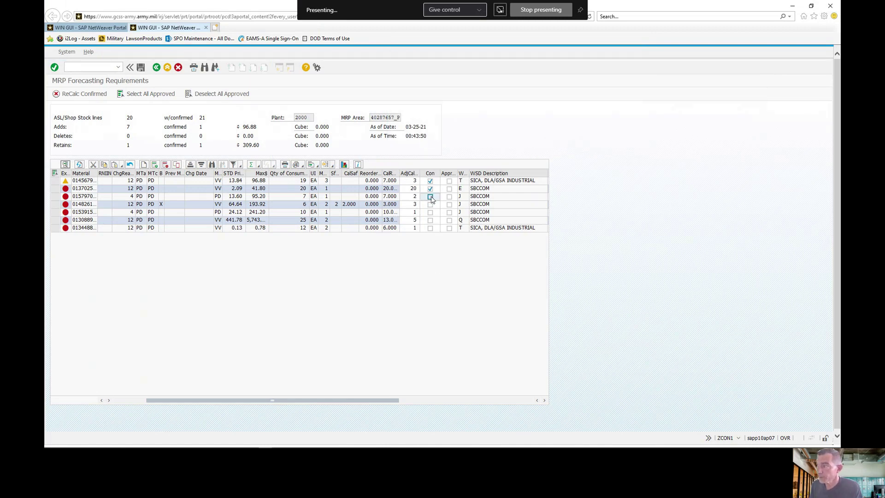
click(430, 205)
click(430, 212)
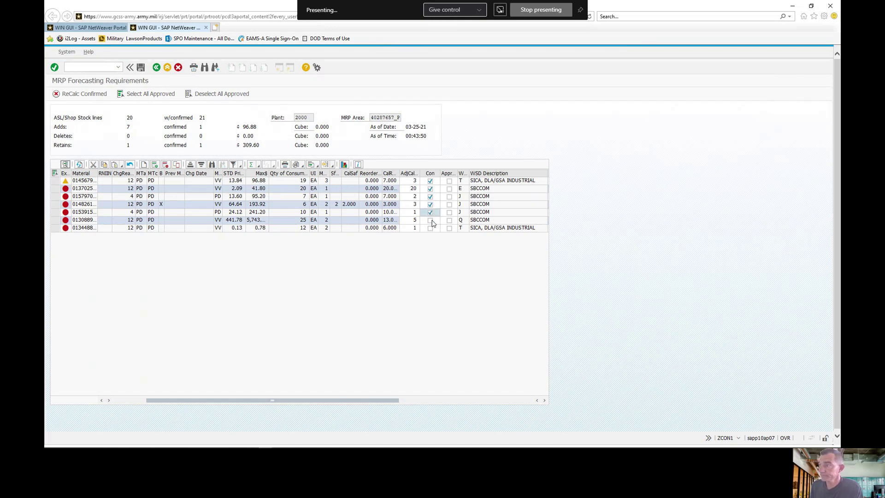
click(430, 220)
click(430, 227)
Step: Tick Appr on all seven lines: bracket, battery, clamp, stop light, hose, antenna, screw
click(450, 181)
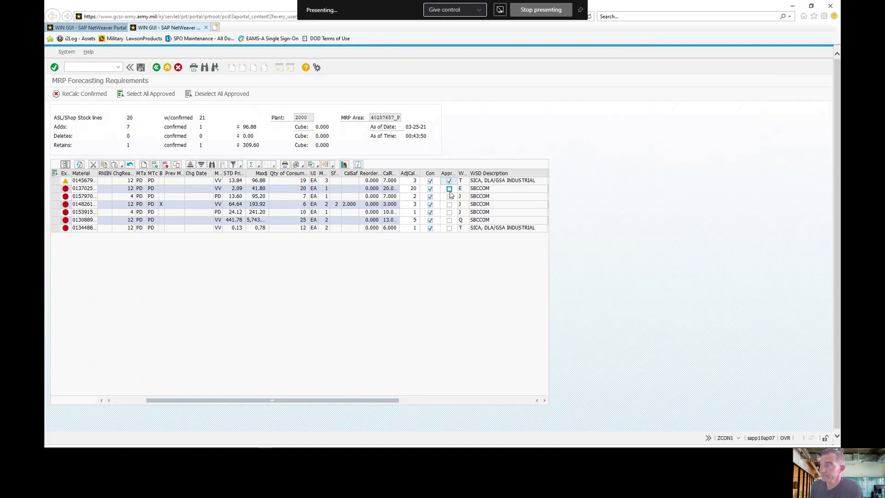
click(450, 189)
click(450, 196)
click(450, 204)
click(449, 213)
click(449, 228)
click(449, 220)
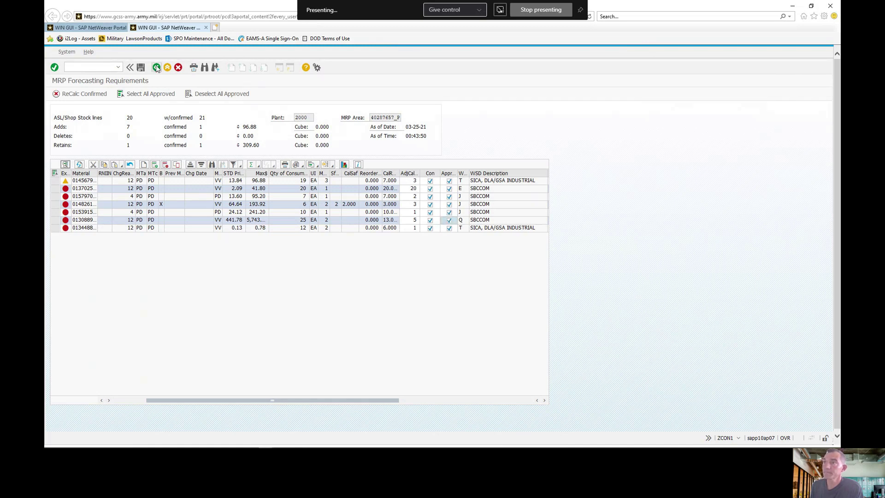
Step: Save the lines, answer Yes in Check SAVE, acknowledge the 7 ADD records, and rerun
click(140, 67)
click(153, 194)
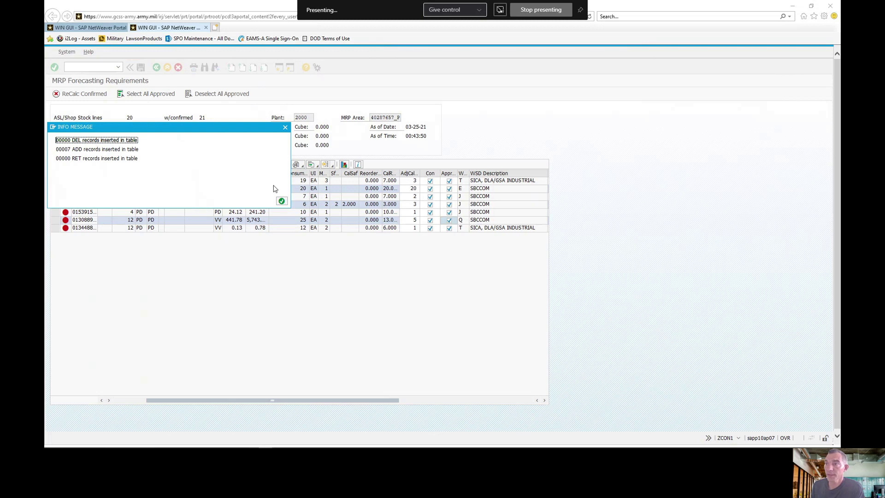
click(282, 201)
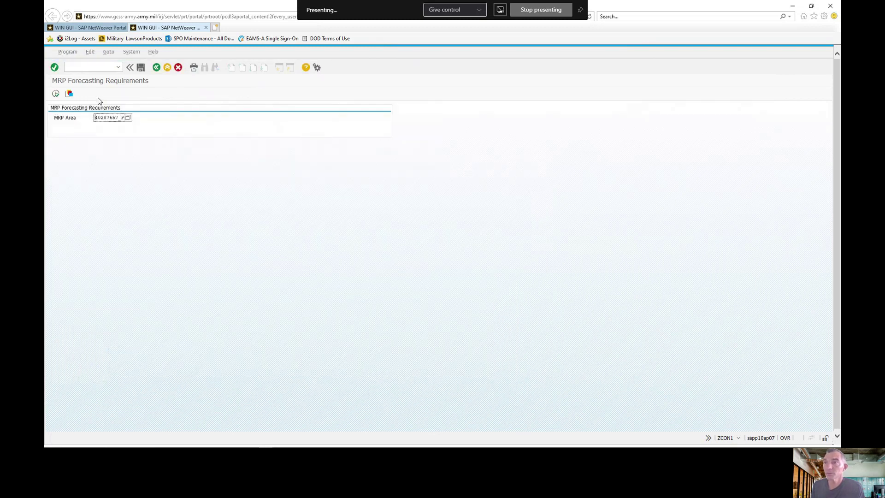
click(56, 94)
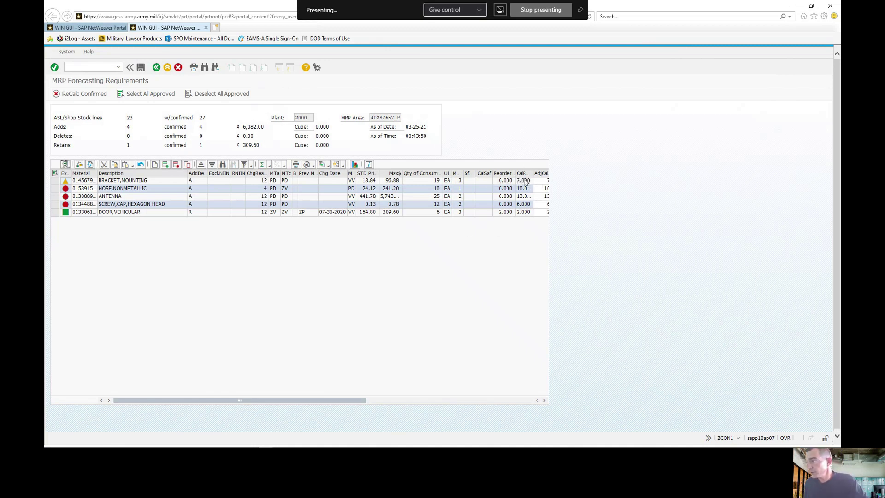
Step: Save the remaining confirmed materials and dismiss the 'Error in Processing - Please Resubmit' message
drag(290, 401, 378, 402)
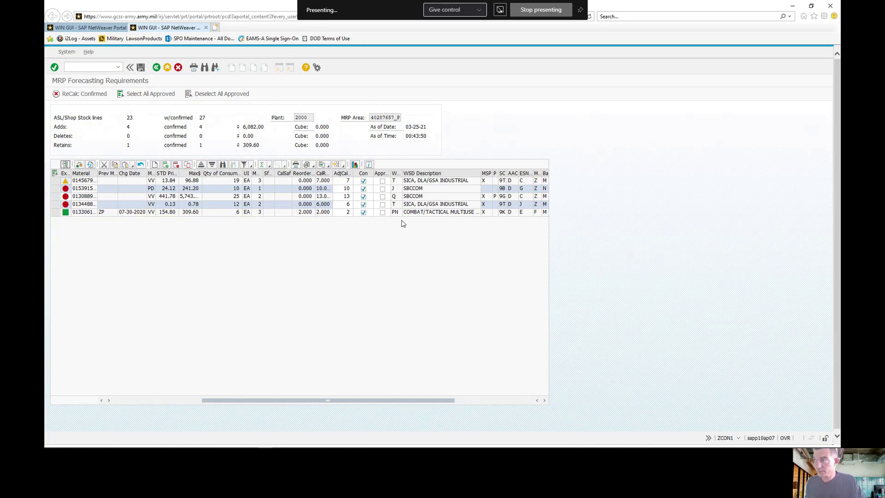
click(140, 68)
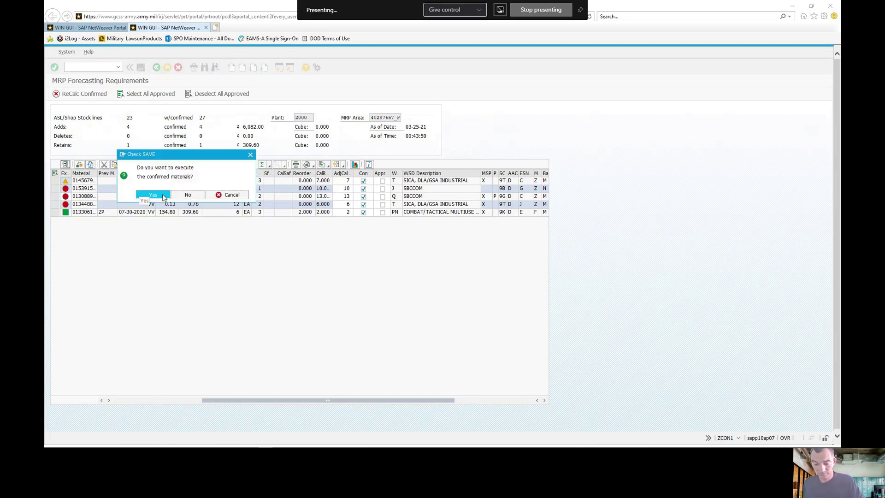
click(162, 197)
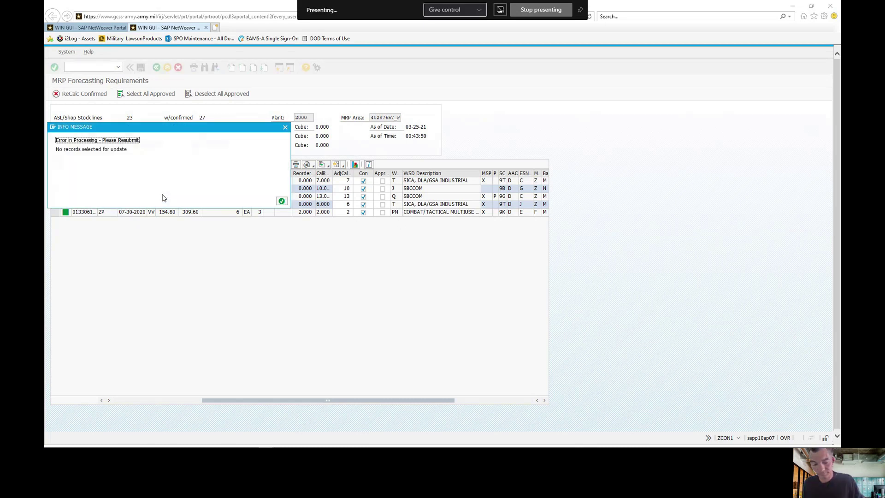
click(282, 201)
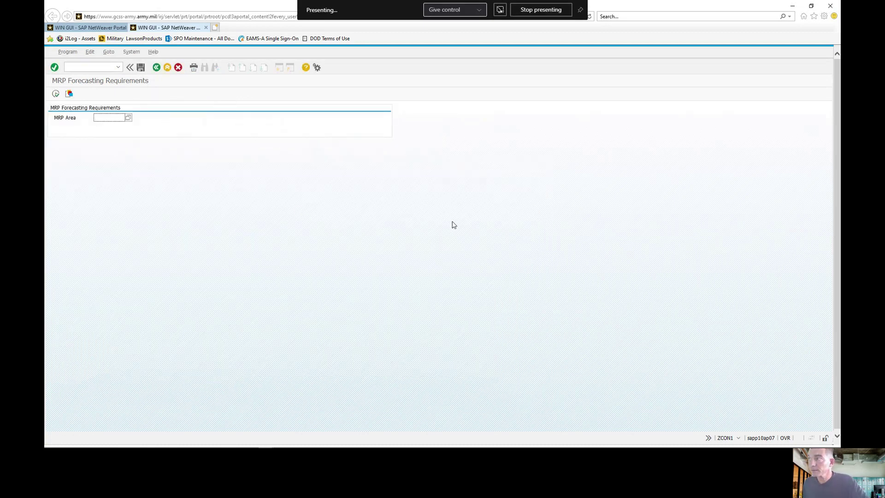
Step: Pick the previously used MRP area from the history list and execute the forecasting report
click(124, 118)
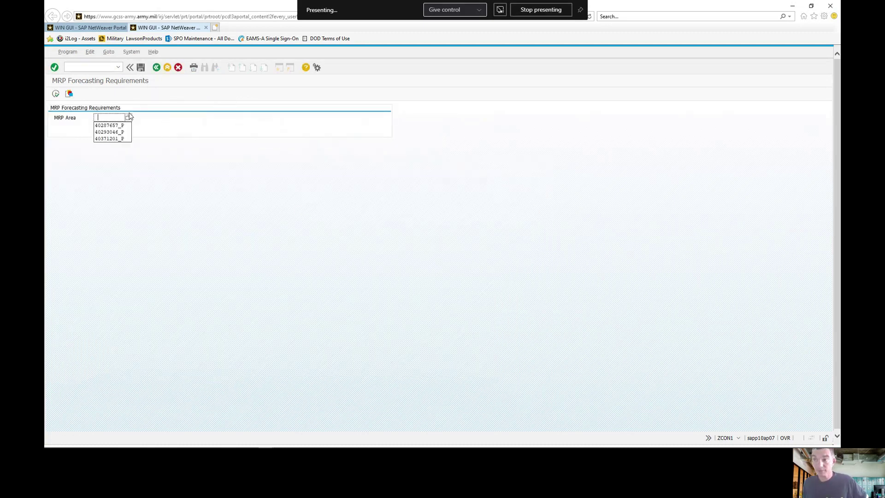
click(111, 131)
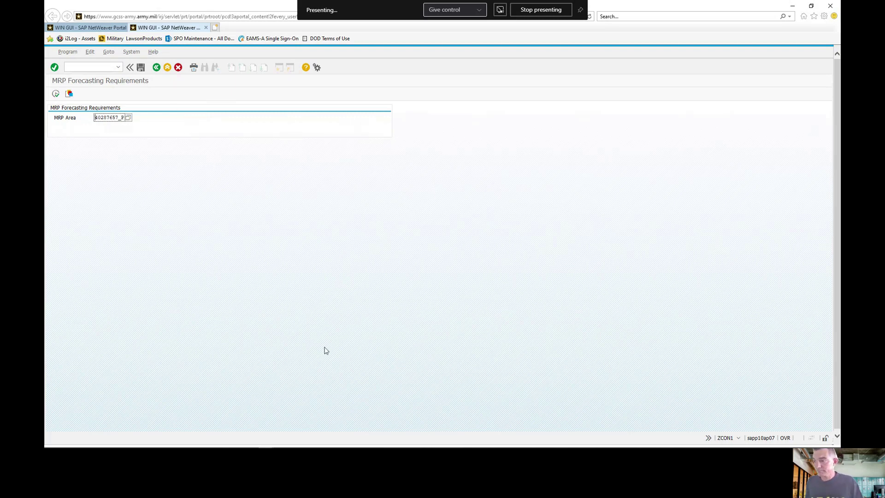
click(56, 94)
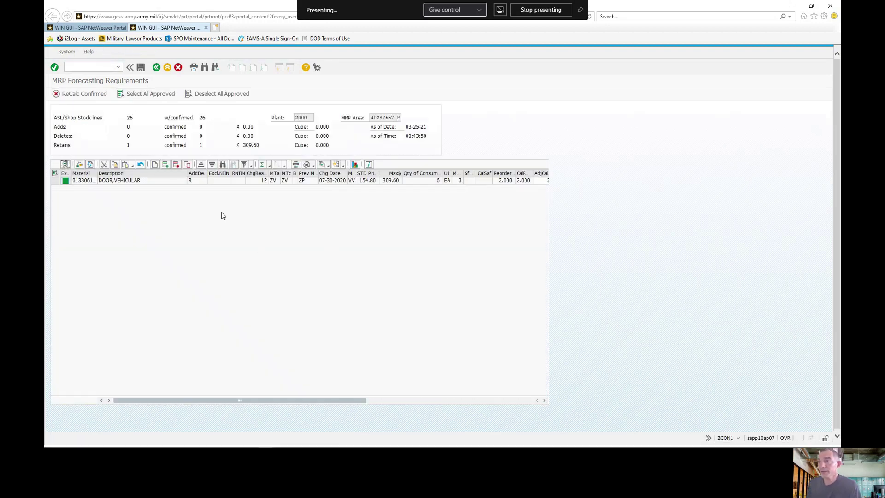
Step: Approve the DOOR,VEHICULAR retain line, save it with Yes, and close the summary
click(190, 181)
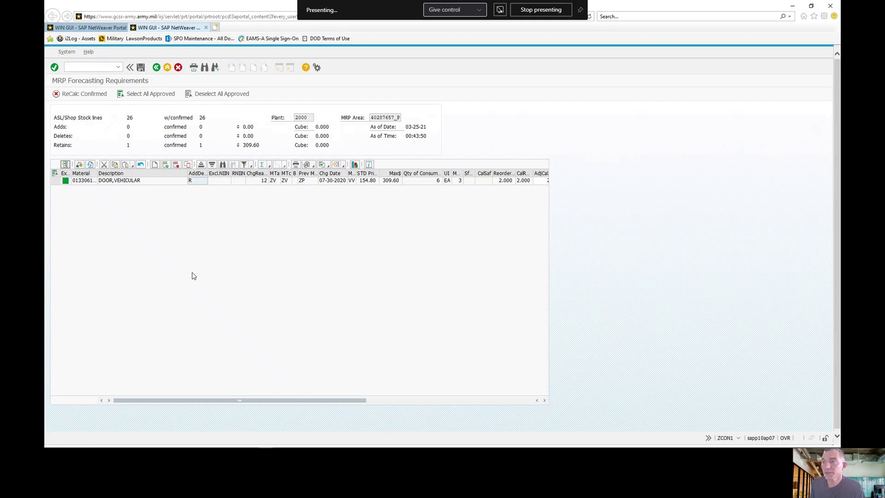
click(308, 181)
click(284, 182)
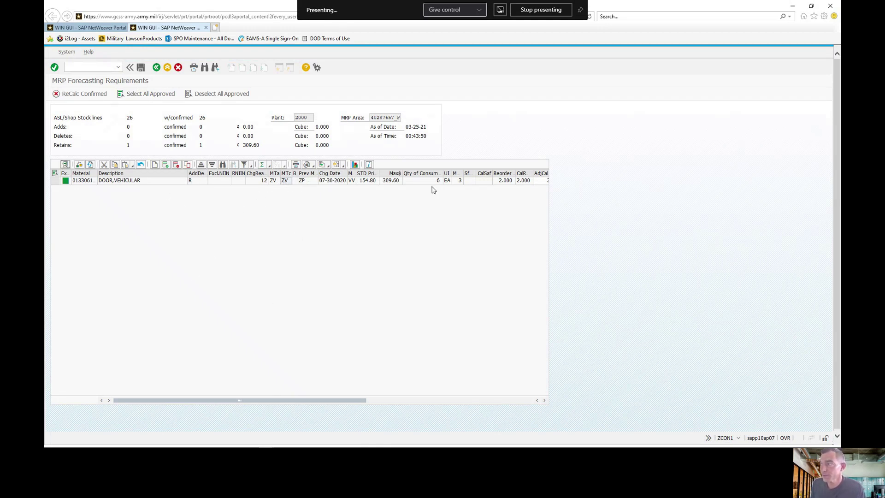
click(55, 180)
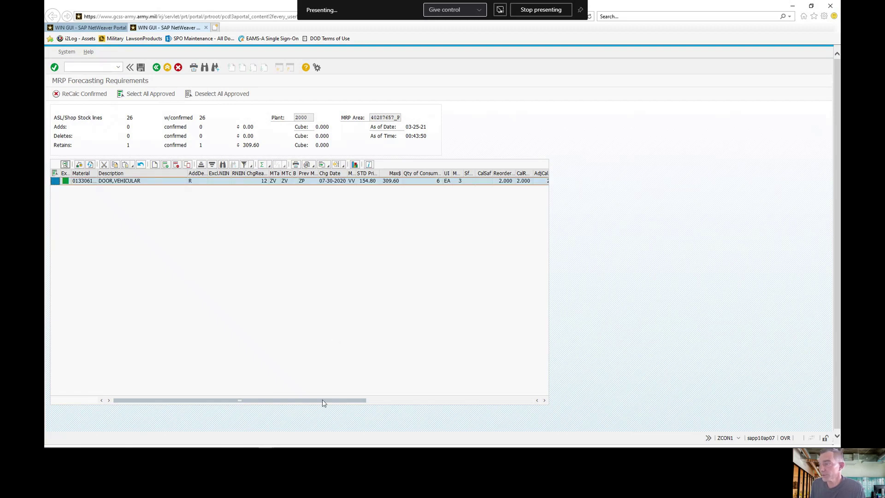
drag(324, 403, 471, 405)
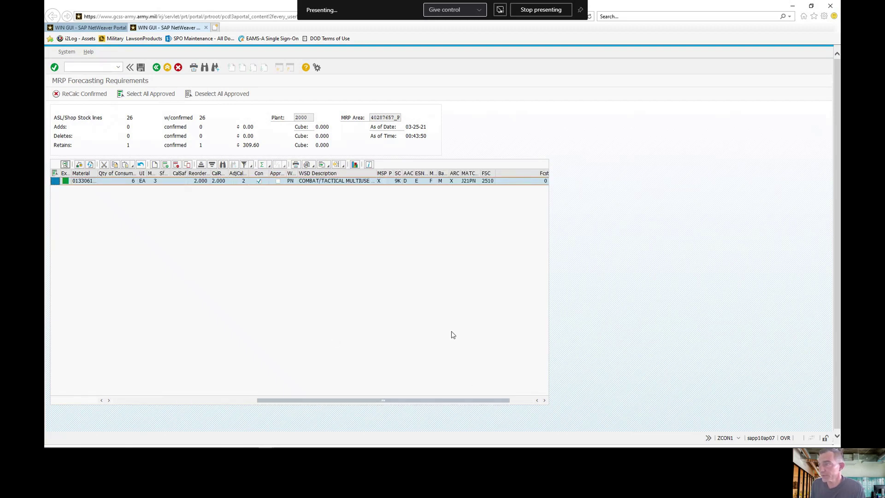
click(278, 181)
click(141, 67)
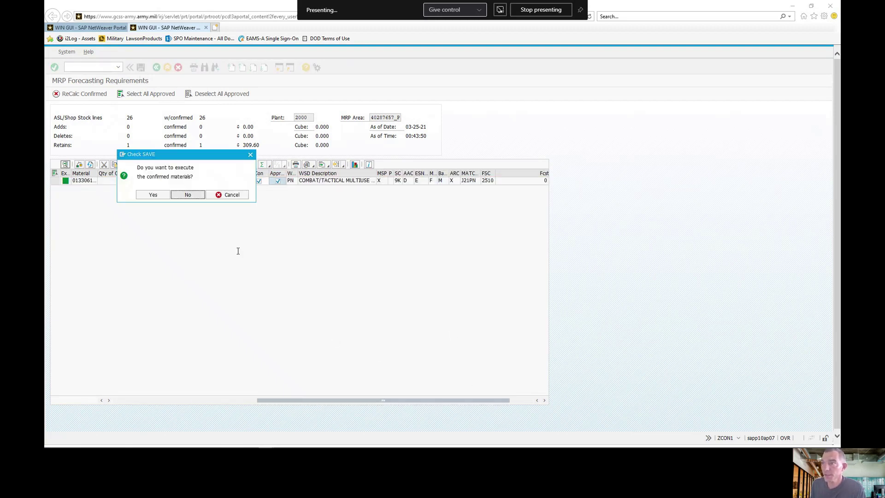
click(154, 195)
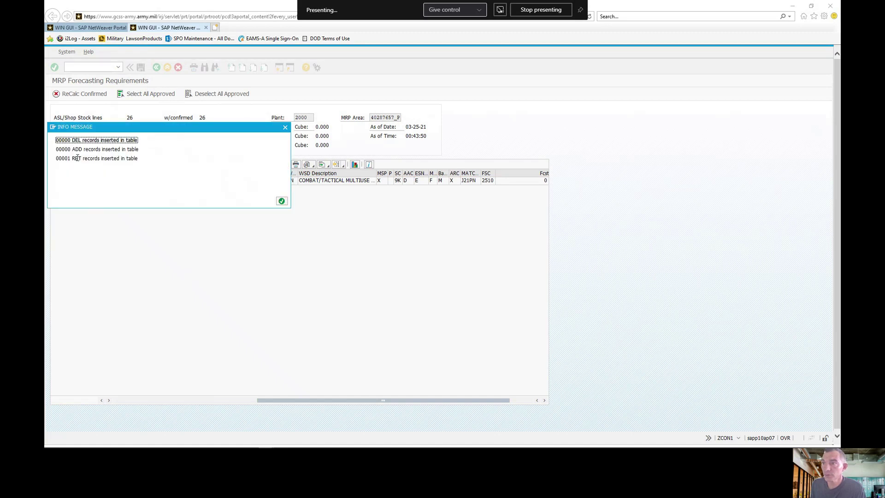
click(282, 201)
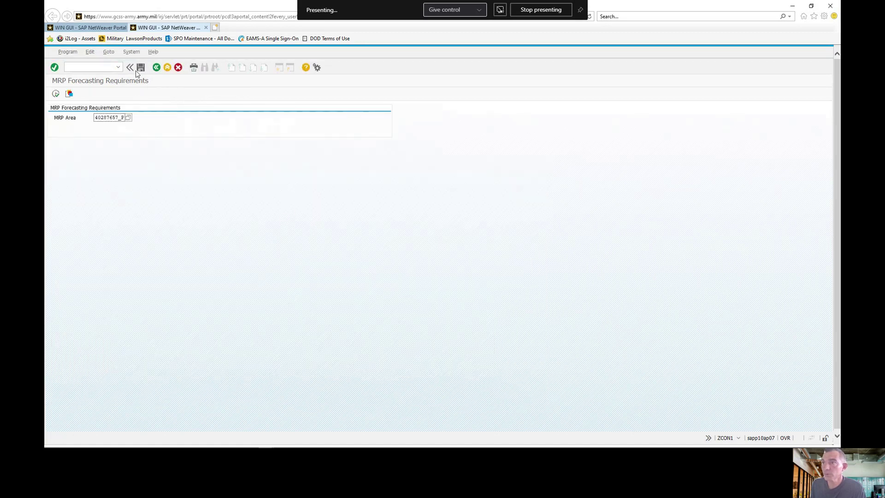
Step: Rerun, approve DOOR,VEHICULAR with Con cleared, and ReCalc Confirmed to insert one DEL record
click(57, 94)
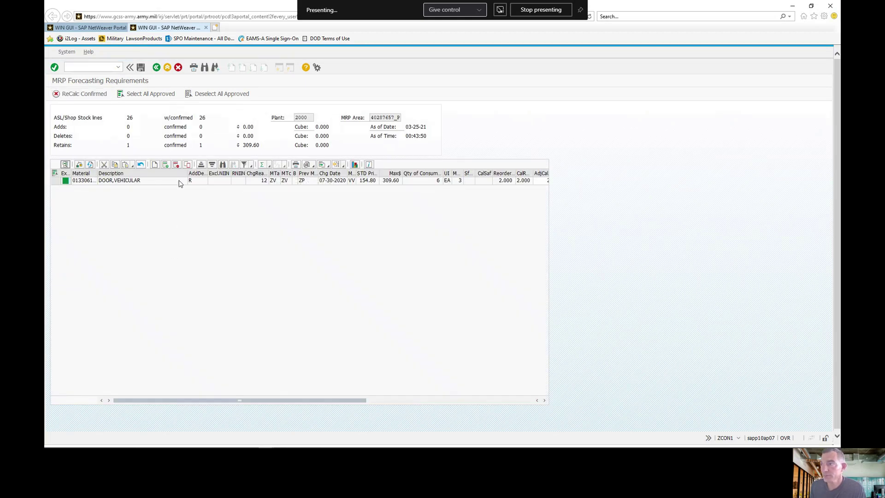
click(55, 180)
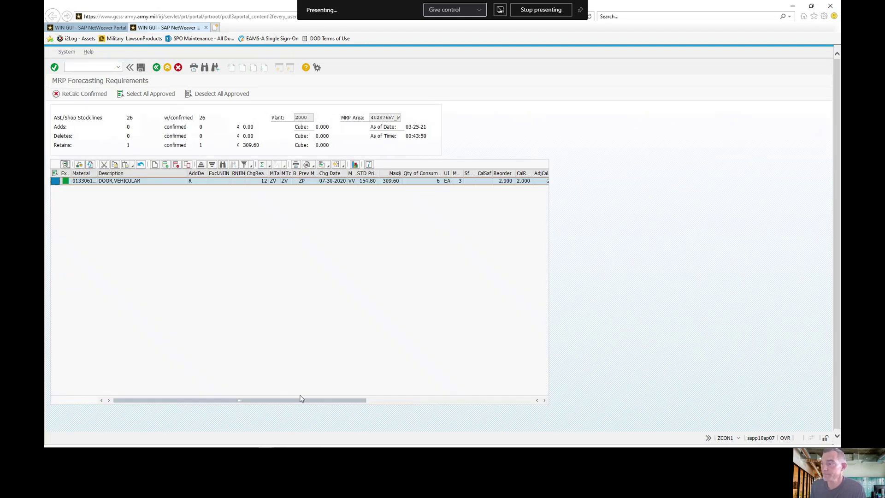
drag(301, 399, 449, 409)
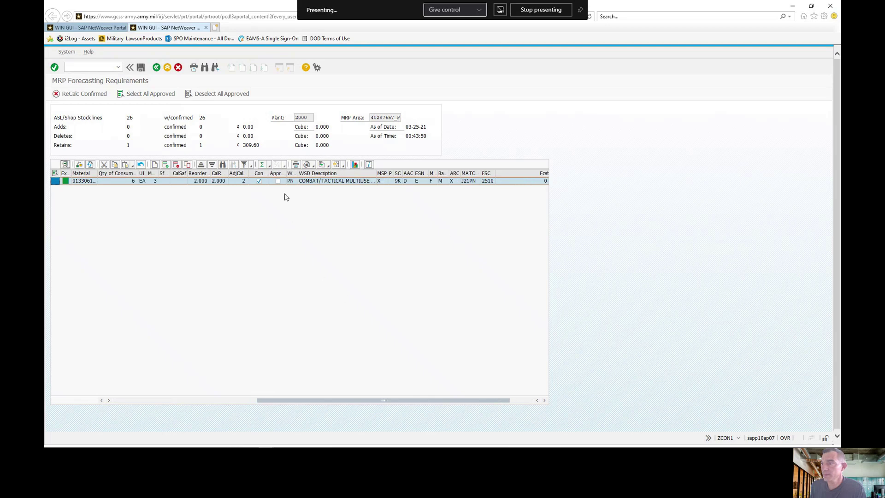
click(259, 181)
click(278, 181)
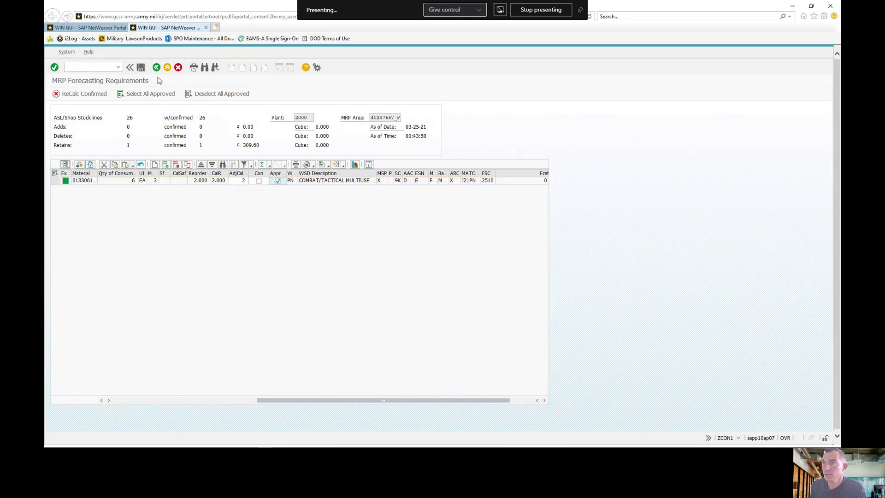
click(167, 196)
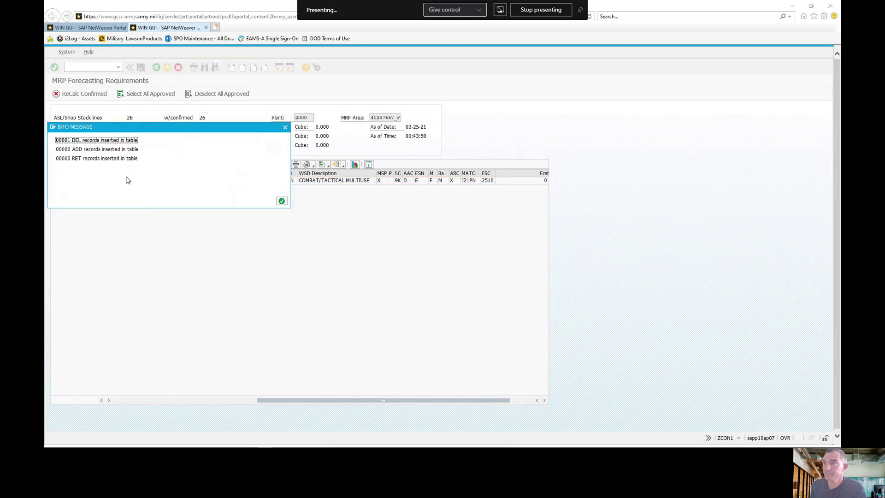
click(281, 200)
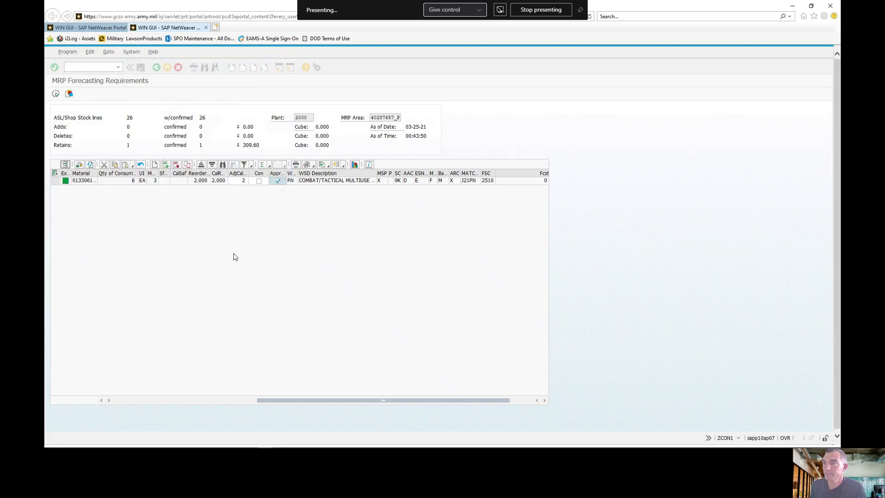
click(55, 94)
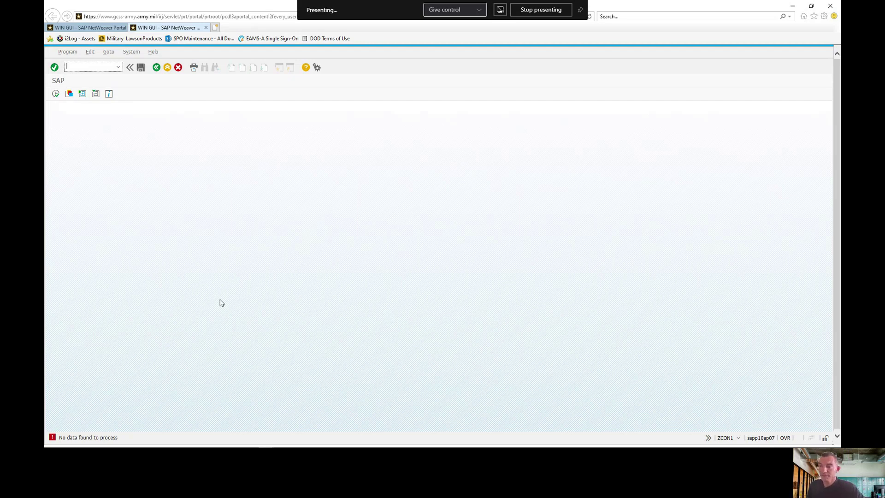
Step: Return to SAP Easy Access, restart ZCON1 from history, and execute it for the previous MRP area
click(55, 94)
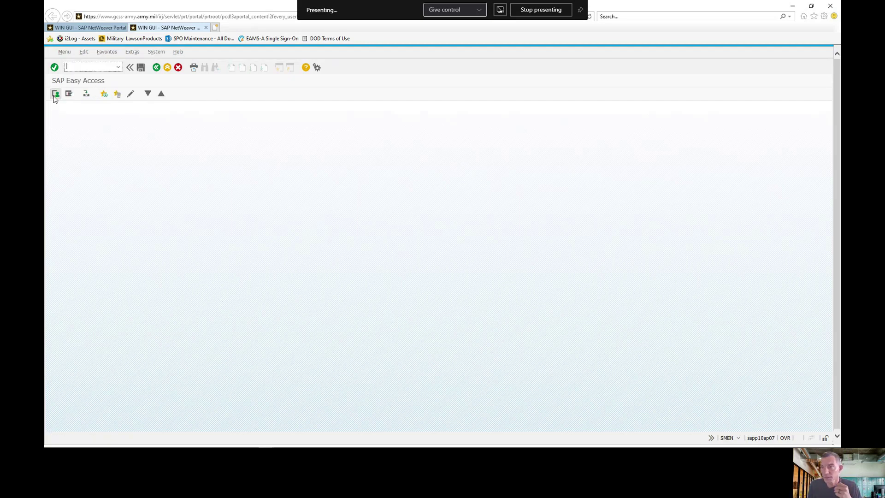
click(55, 94)
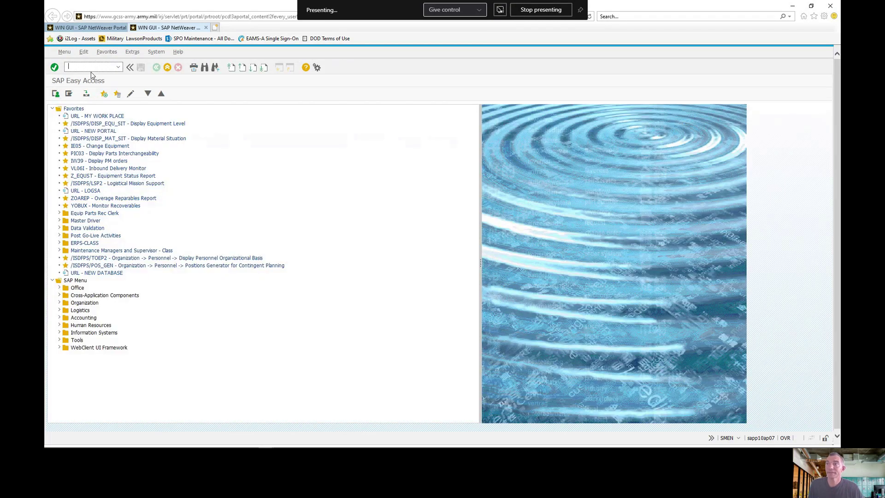
click(119, 67)
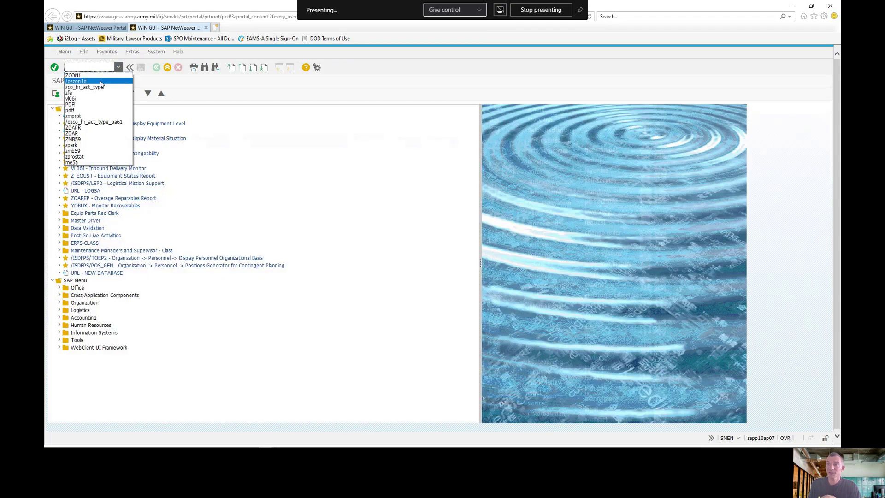
click(99, 76)
key(Return)
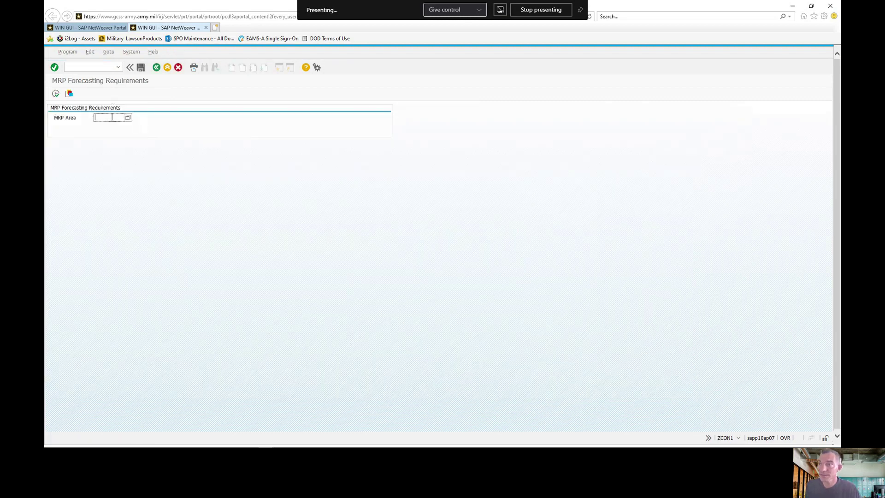
click(108, 117)
click(113, 128)
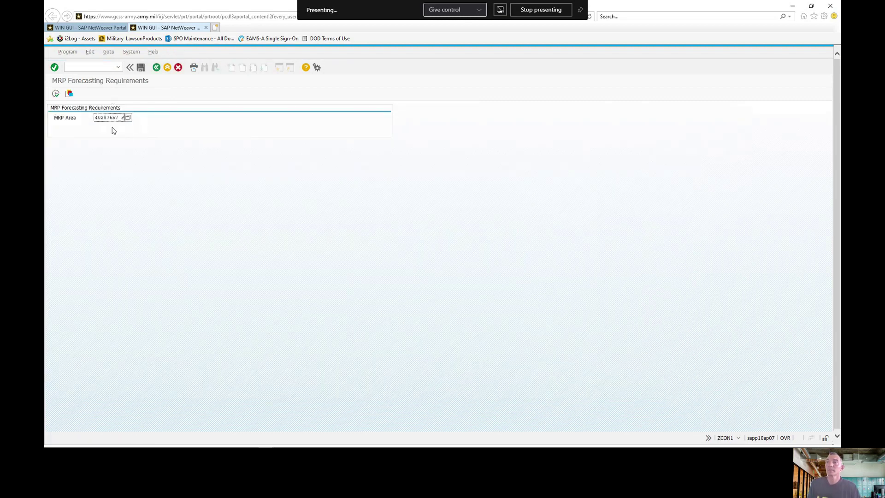
click(56, 94)
Step: Check the status bar reads 'No data found to process', then select the command field
mouse_move(67, 435)
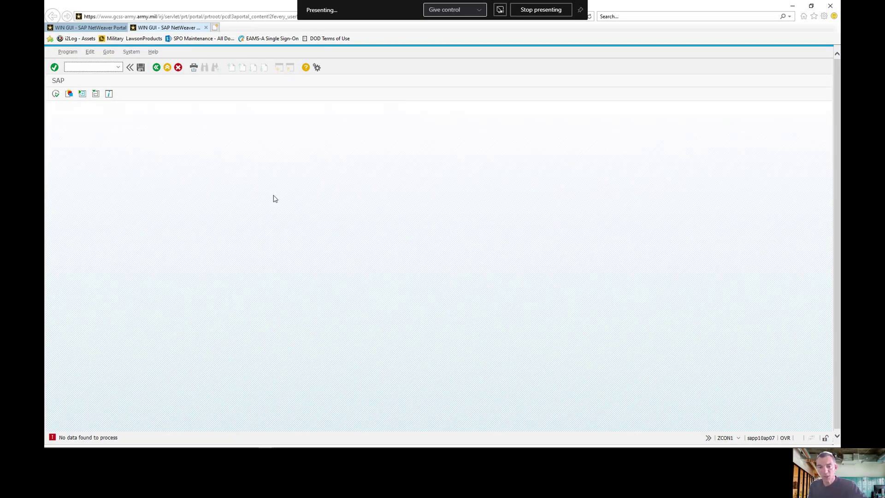
click(67, 67)
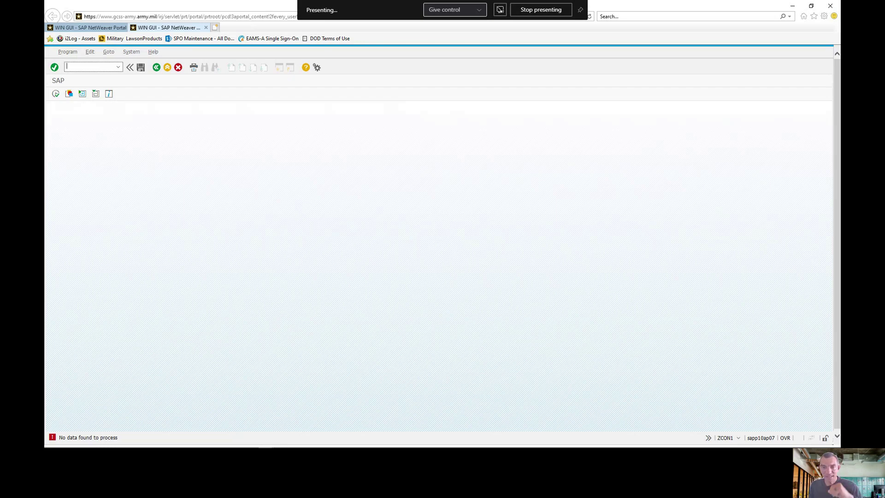
click(500, 9)
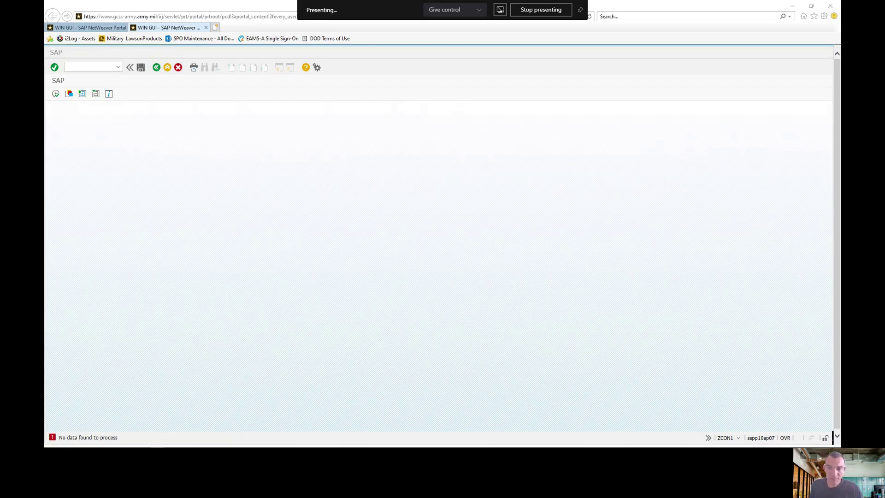